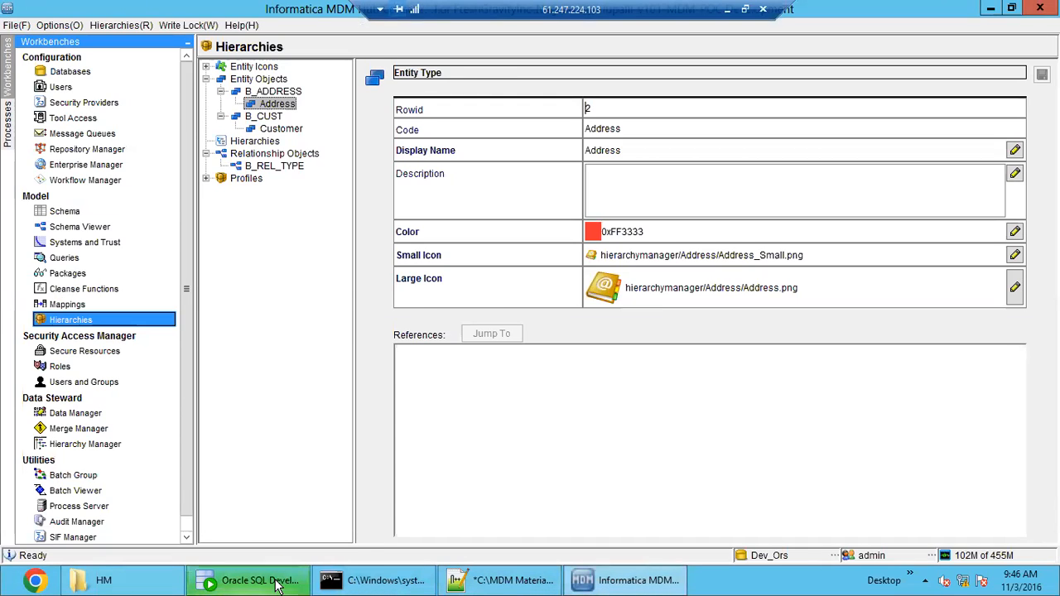
- Switch to Oracle SQL Developer and paste the table name C_RBO_HIERARCHY below the C_RBO_BO_CLASS query
click(248, 581)
click(426, 136)
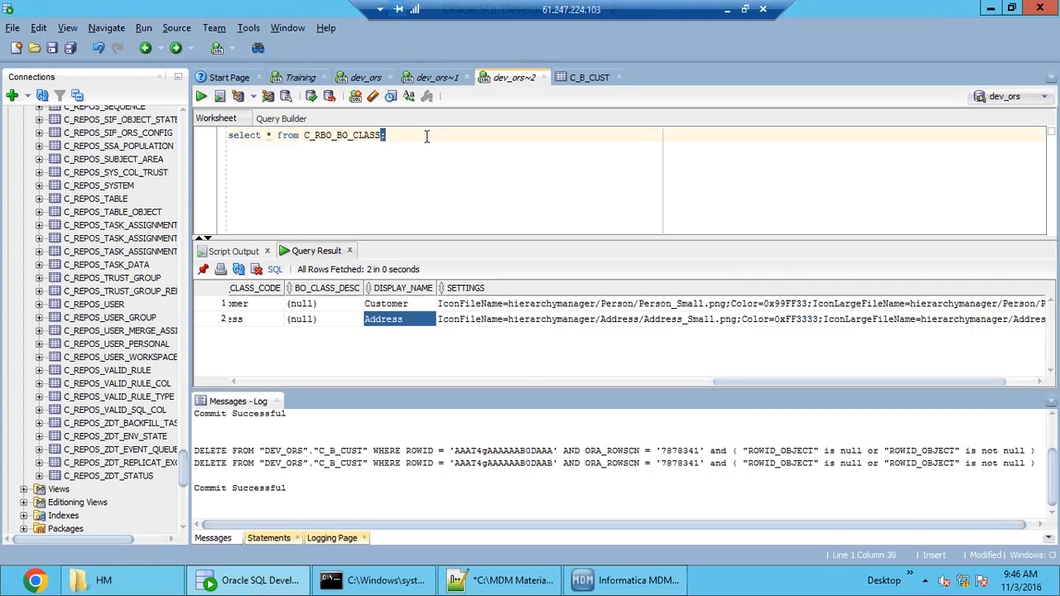
key(Return)
key(Return)
text(C_RBO_HIERARCHY)
key(Return)
key(Return)
- Copy the table name C_RBO_REL_TYPE from the daily class-MDM.sql notes into the SQL worksheet below C_RBO_HIERARCHY
click(497, 580)
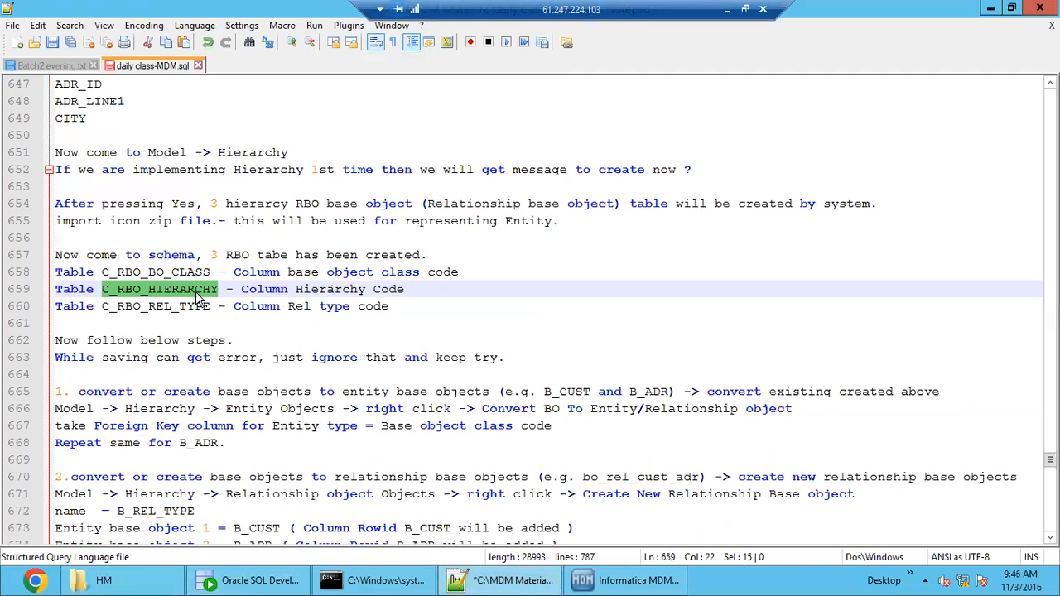
double_click(147, 306)
key(ctrl+c)
click(500, 580)
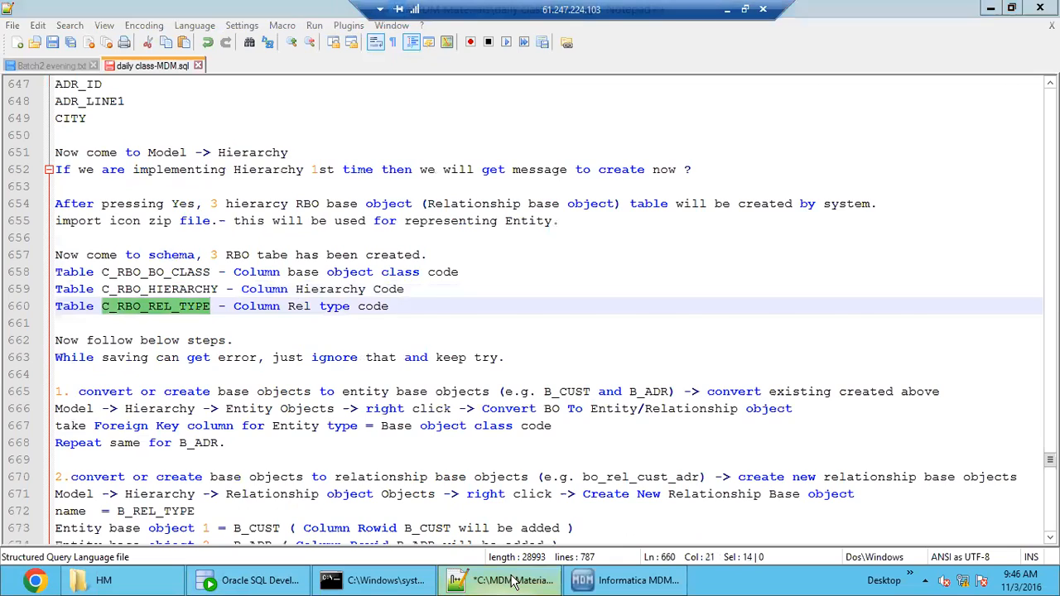
key(ctrl+v)
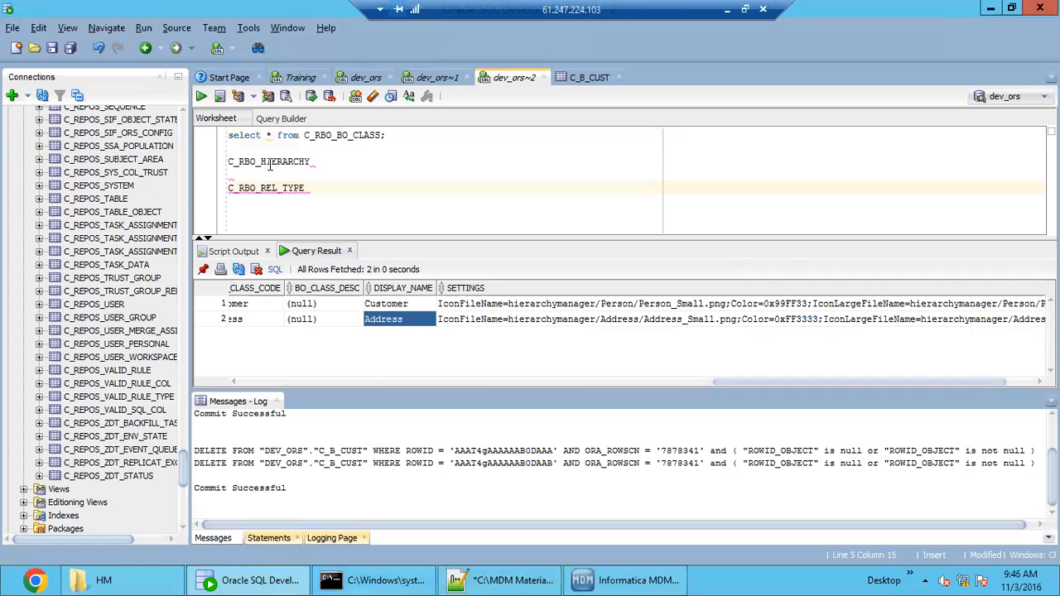
- Complete the two pasted table names into "select * from" queries on C_RBO_HIERARCHY and C_RBO_REL_TYPE, each ending with a semicolon
click(303, 135)
drag(303, 135, 224, 138)
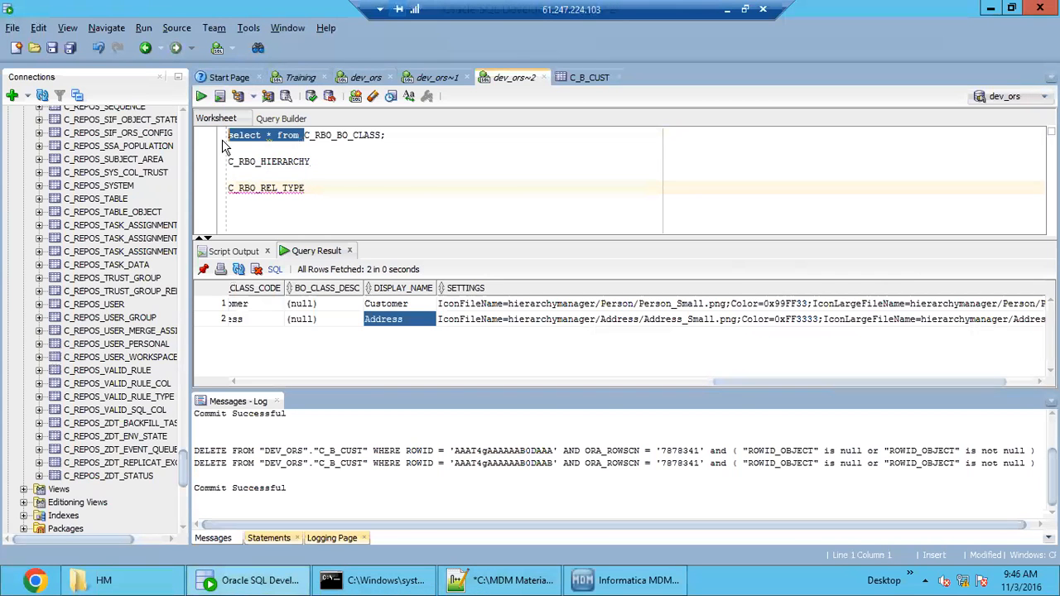
key(ctrl+c)
click(231, 163)
key(ctrl+v)
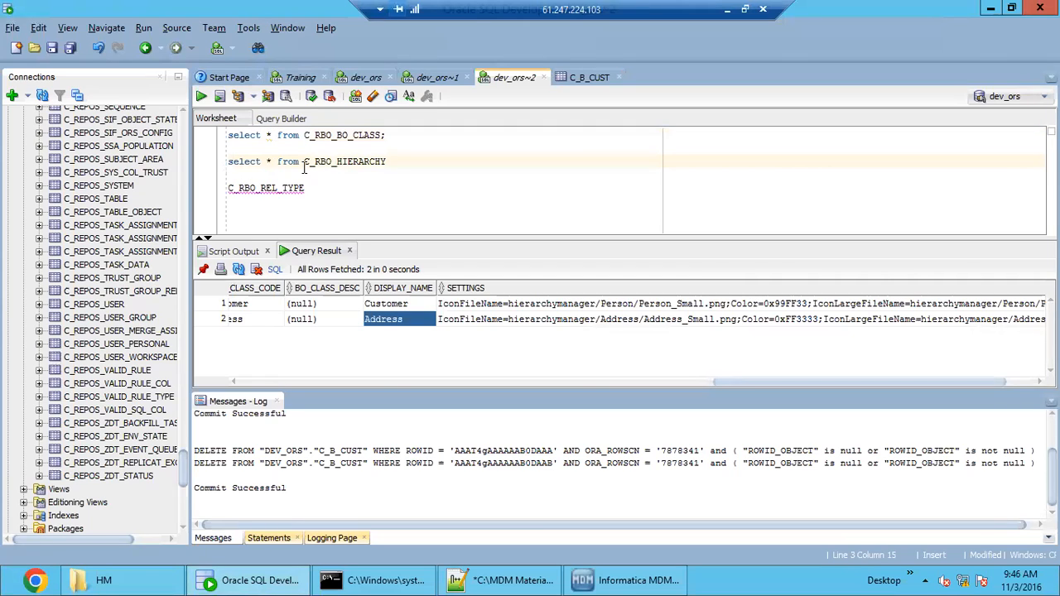
click(410, 162)
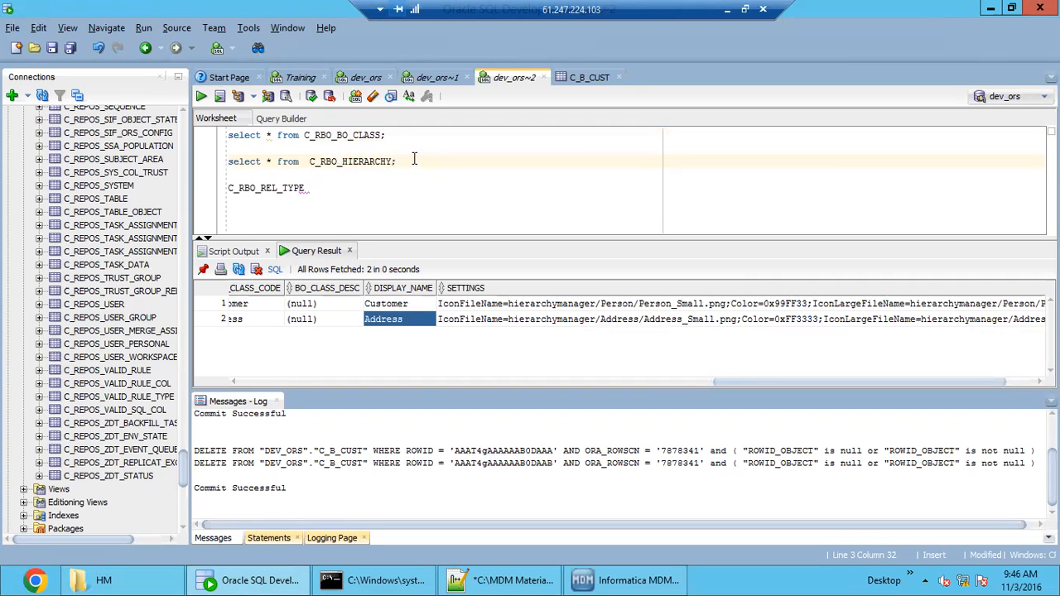
click(232, 187)
key(ctrl+v)
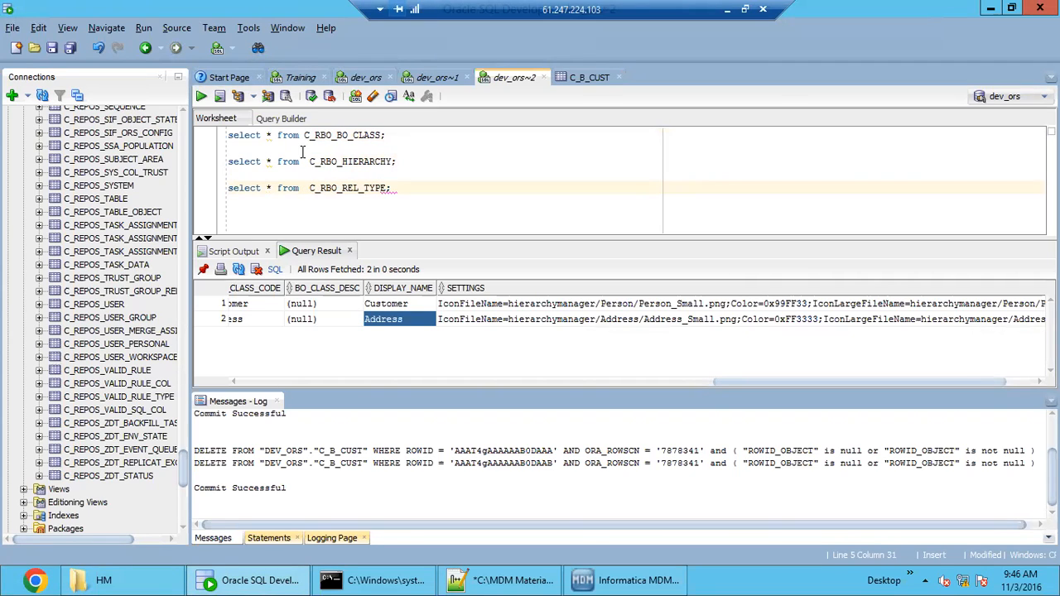
- Run the queries on C_RBO_HIERARCHY, C_RBO_REL_TYPE and C_RBO_BO_CLASS one after another to view their rows
triple_click(300, 161)
click(201, 96)
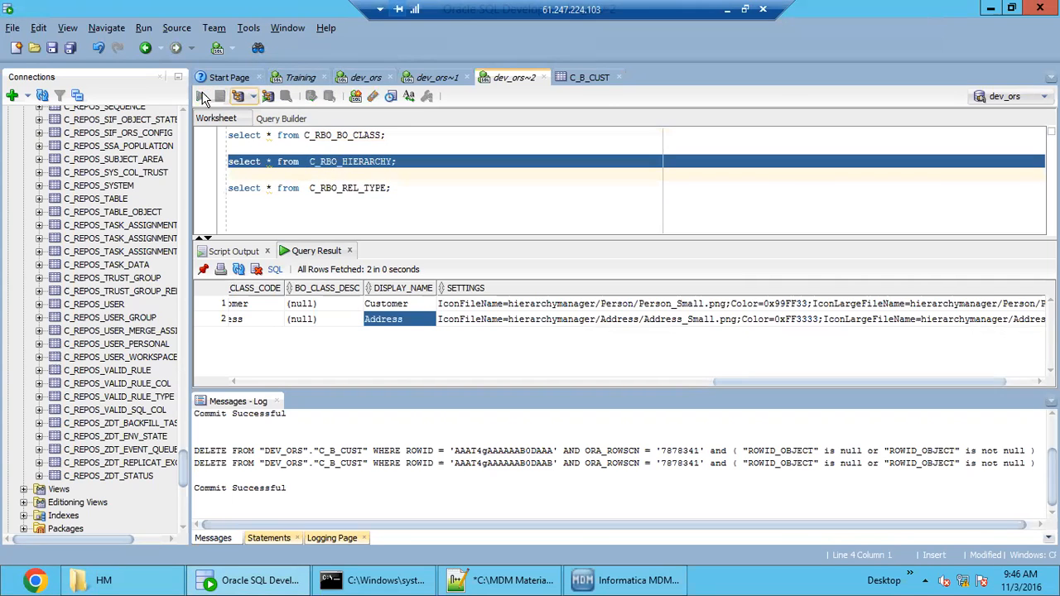
triple_click(304, 187)
click(201, 96)
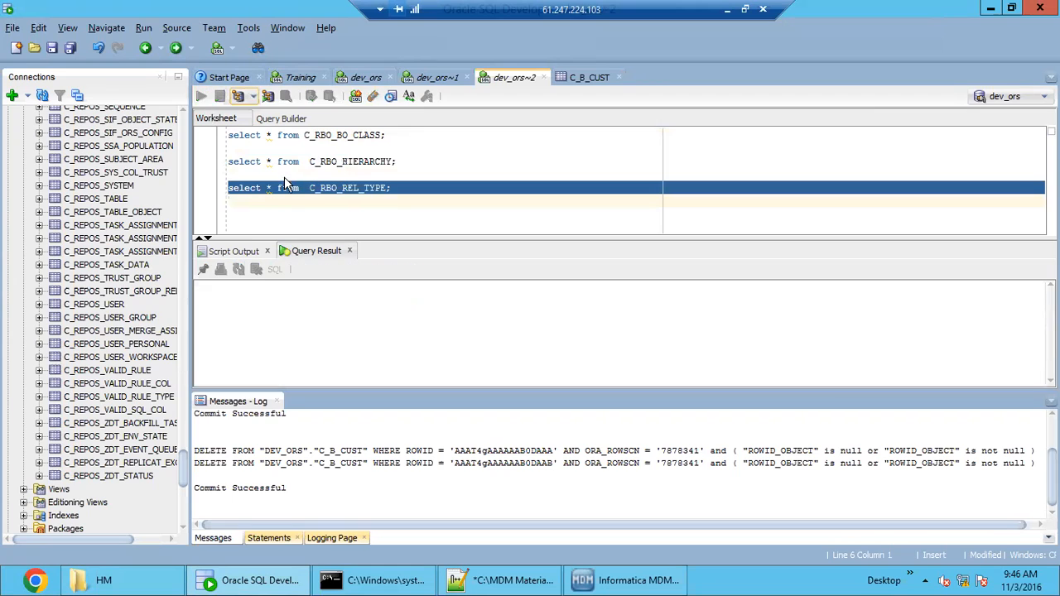
triple_click(325, 139)
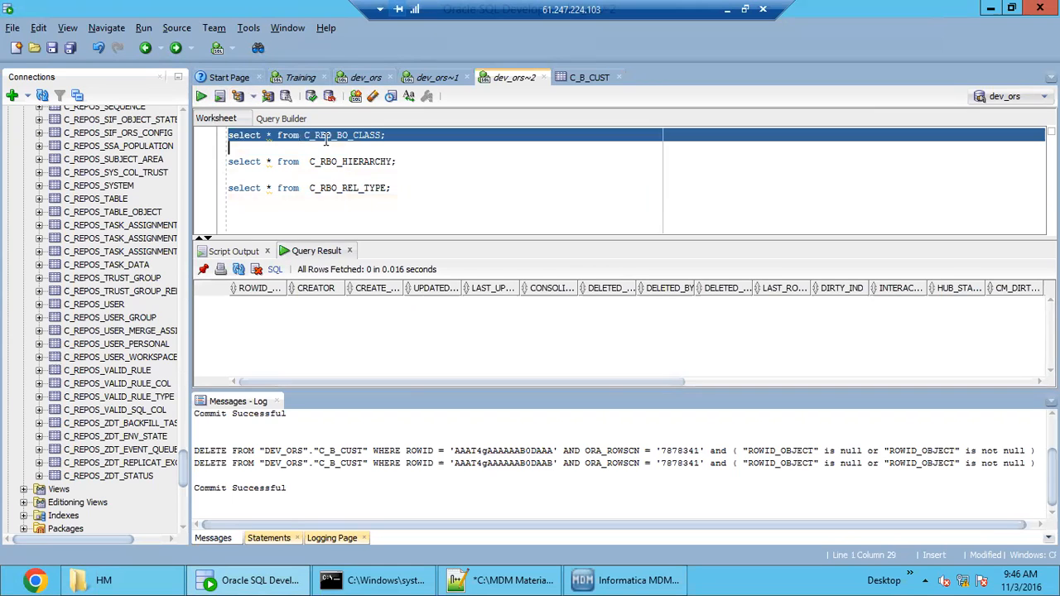
click(201, 96)
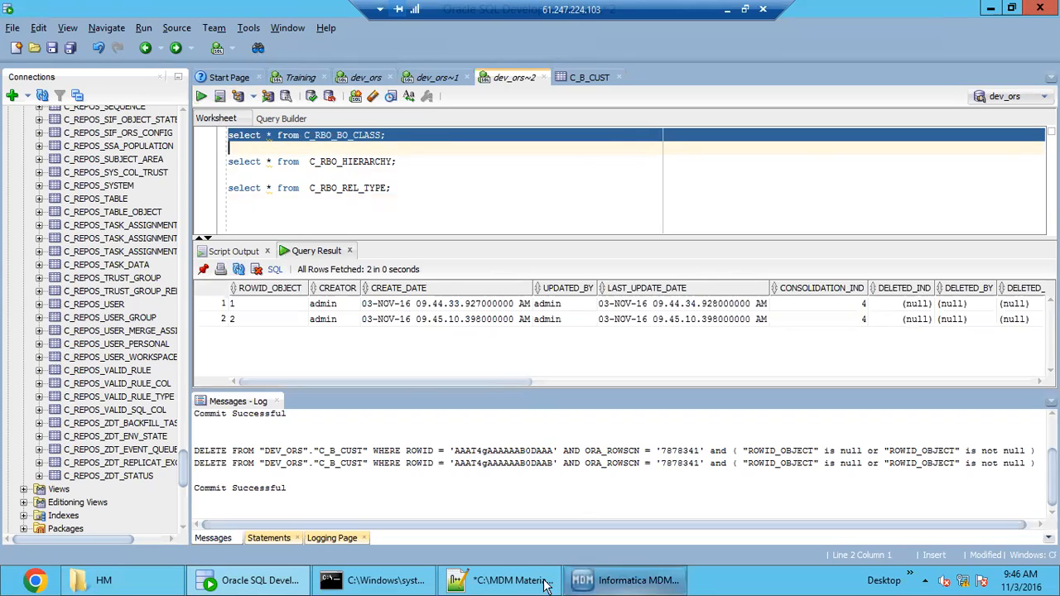
- Switch to the notes in Notepad++ and review the sections on defining entity types and defining a hierarchy
click(508, 580)
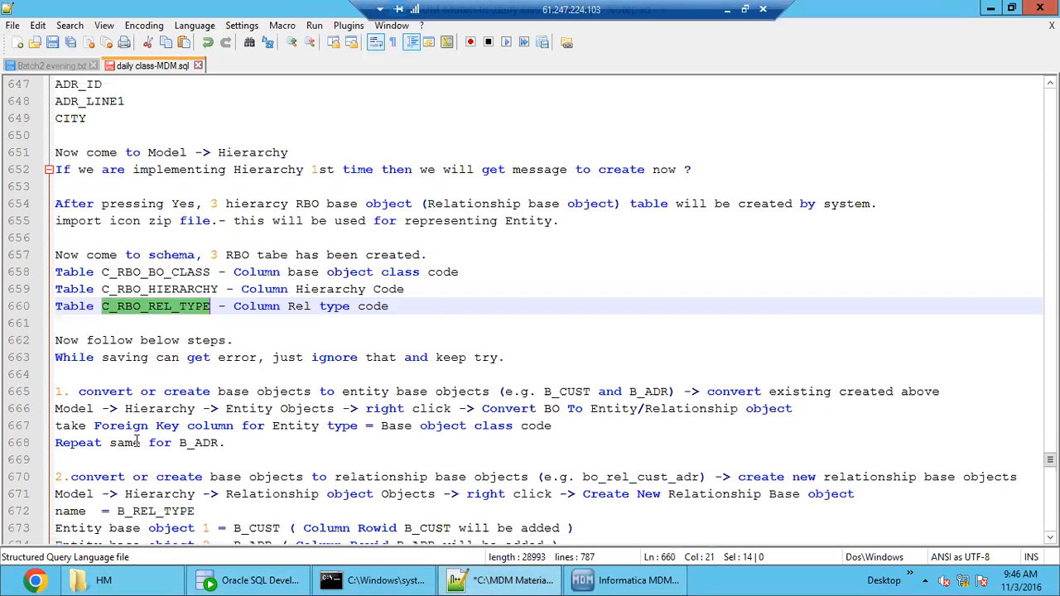
scroll(143, 457, down, 6)
click(271, 419)
drag(270, 415, 39, 358)
drag(132, 357, 205, 359)
scroll(207, 389, down, 4)
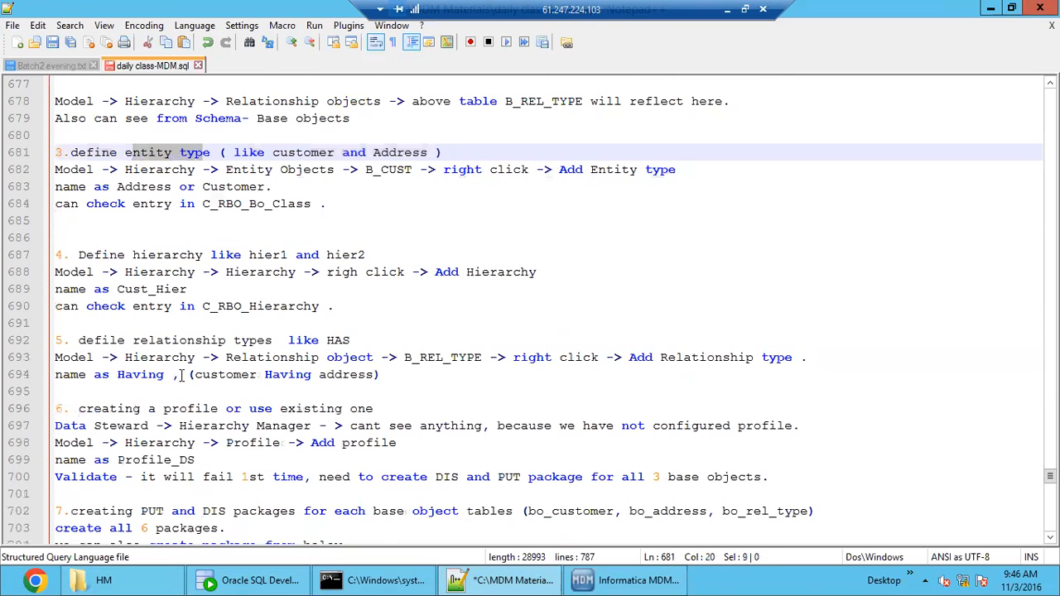
click(106, 323)
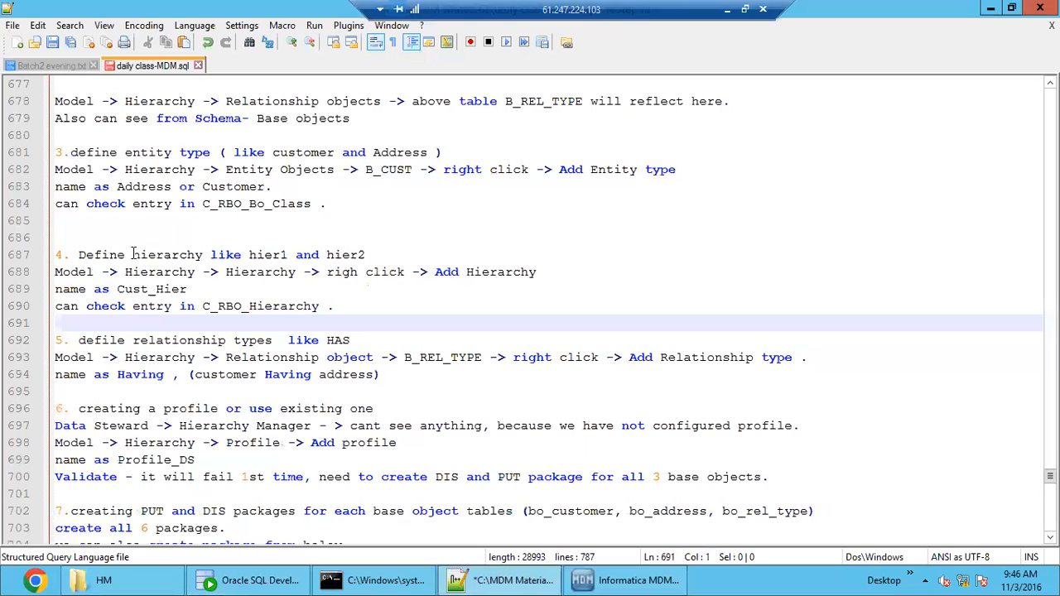
double_click(260, 257)
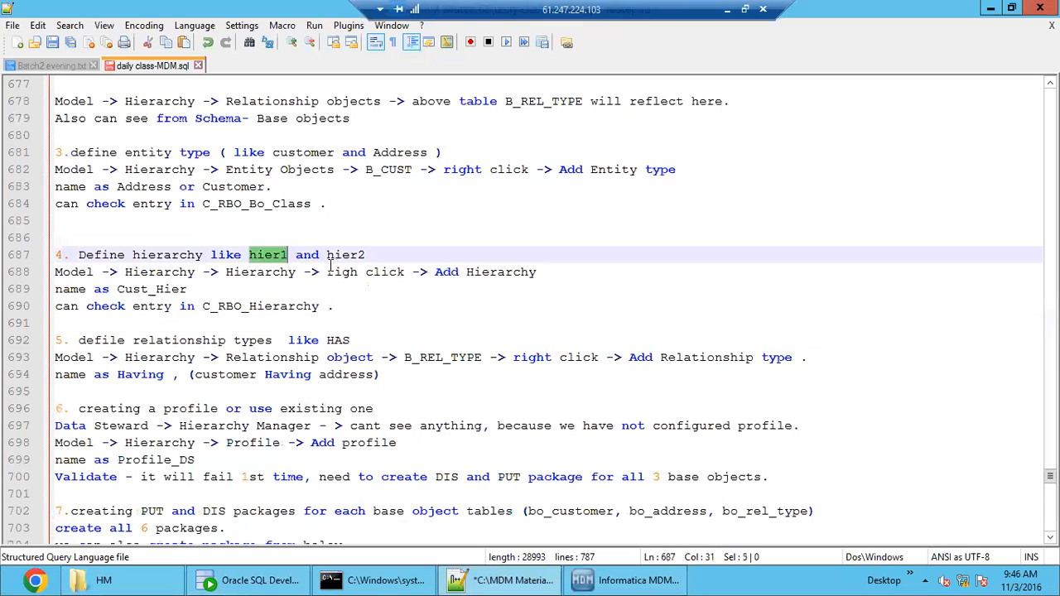
double_click(339, 256)
double_click(155, 288)
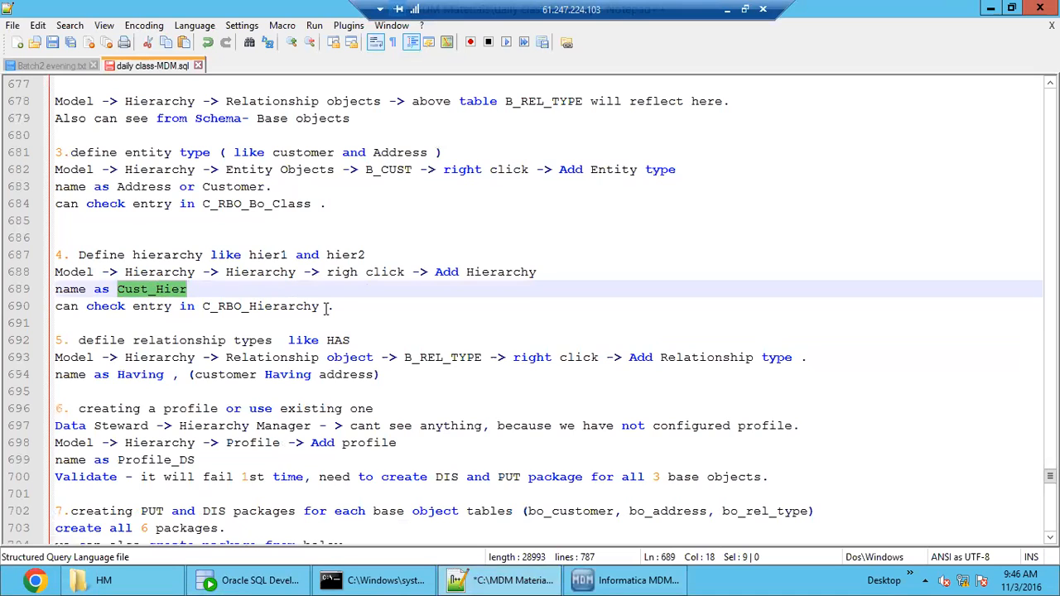
click(73, 273)
click(174, 272)
click(280, 272)
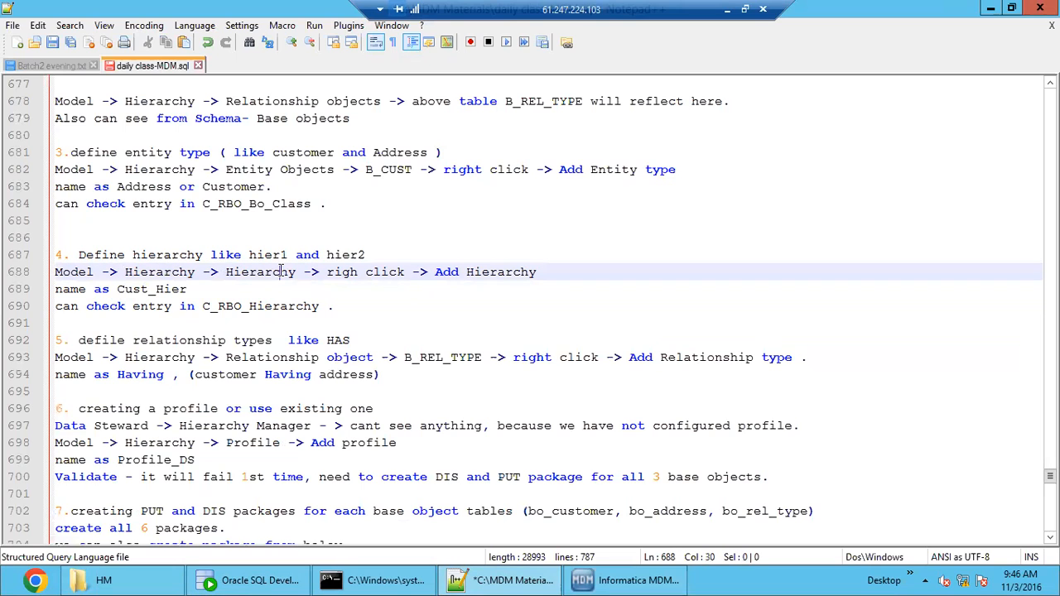
- Switch to the Informatica MDM Hub console and add a new hierarchy with the code Cust_Hier
click(634, 582)
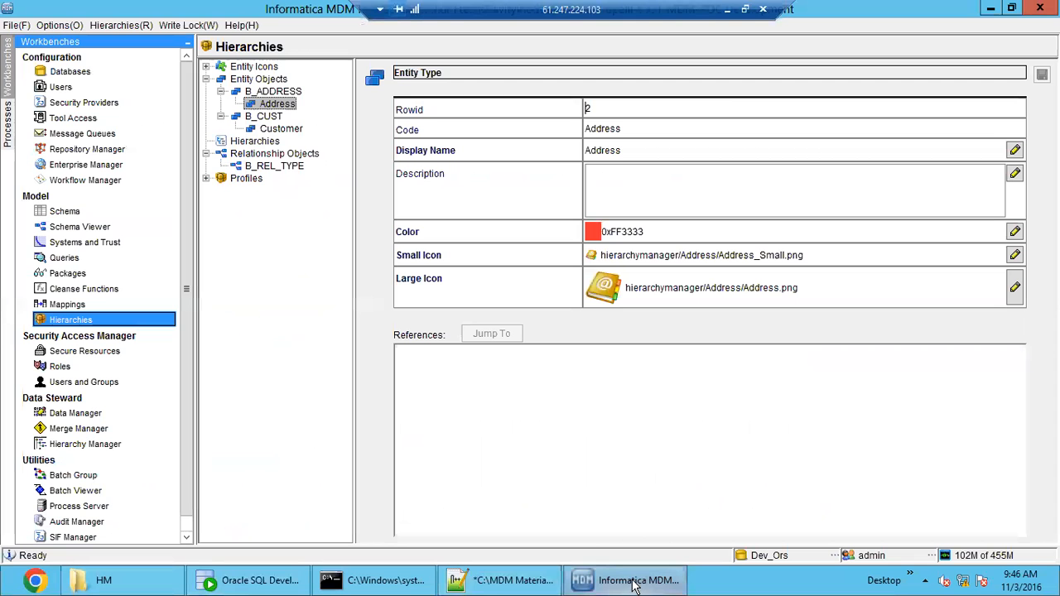
click(252, 143)
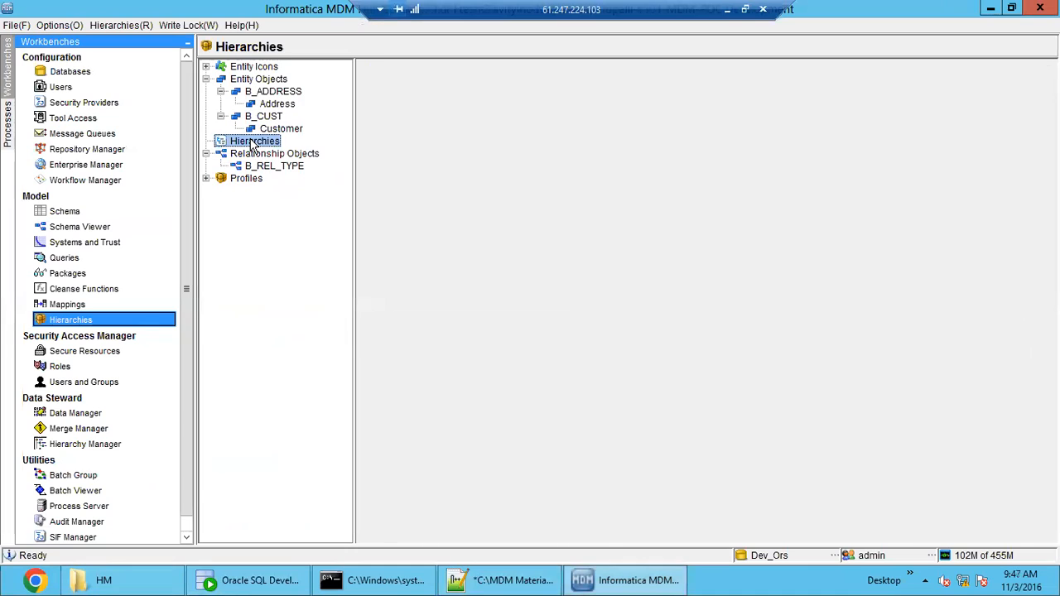
right_click(253, 145)
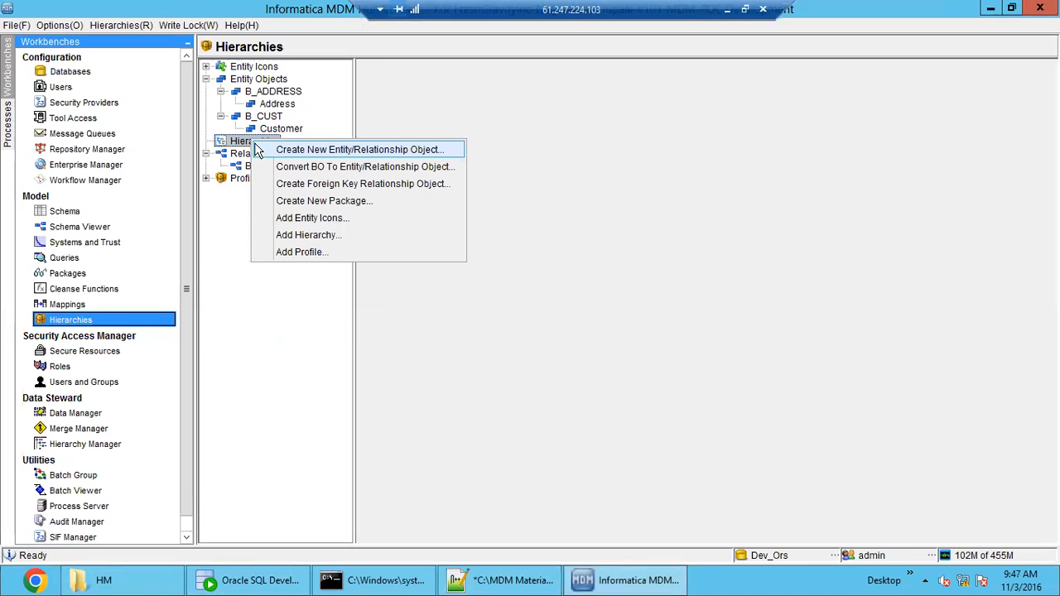
click(309, 235)
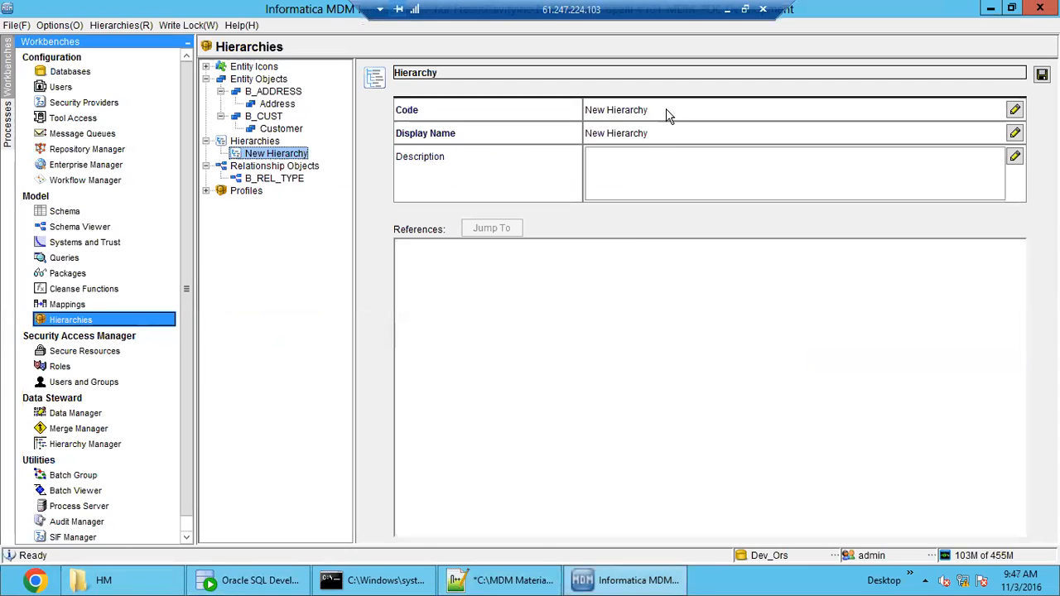
click(696, 110)
text(Cust_Hier)
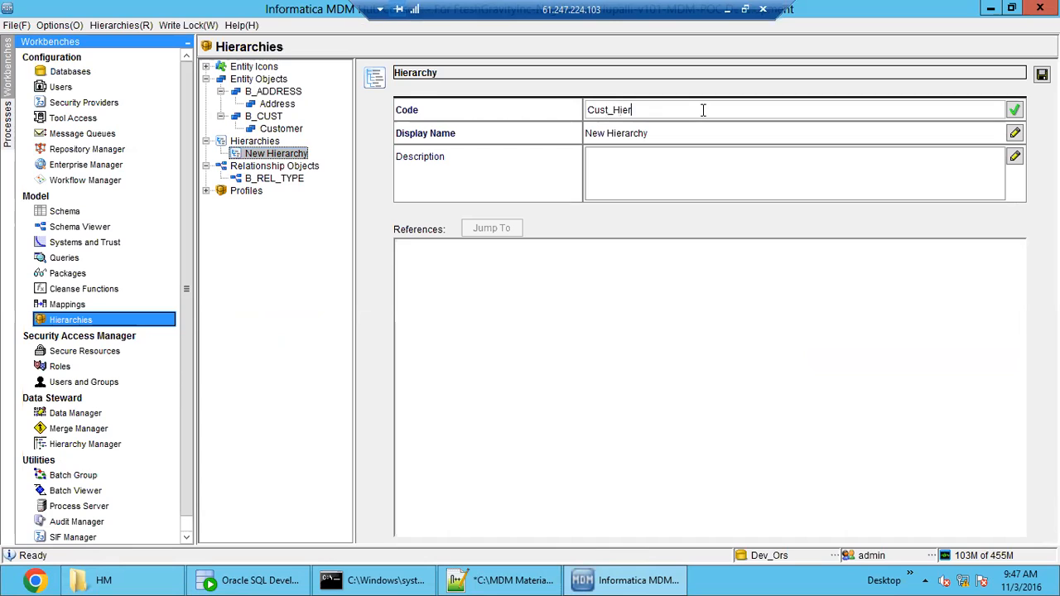
- Set the new hierarchy's display name to Cust_Hier and save the hierarchy
drag(673, 106, 556, 97)
key(ctrl+c)
click(667, 130)
key(ctrl+v)
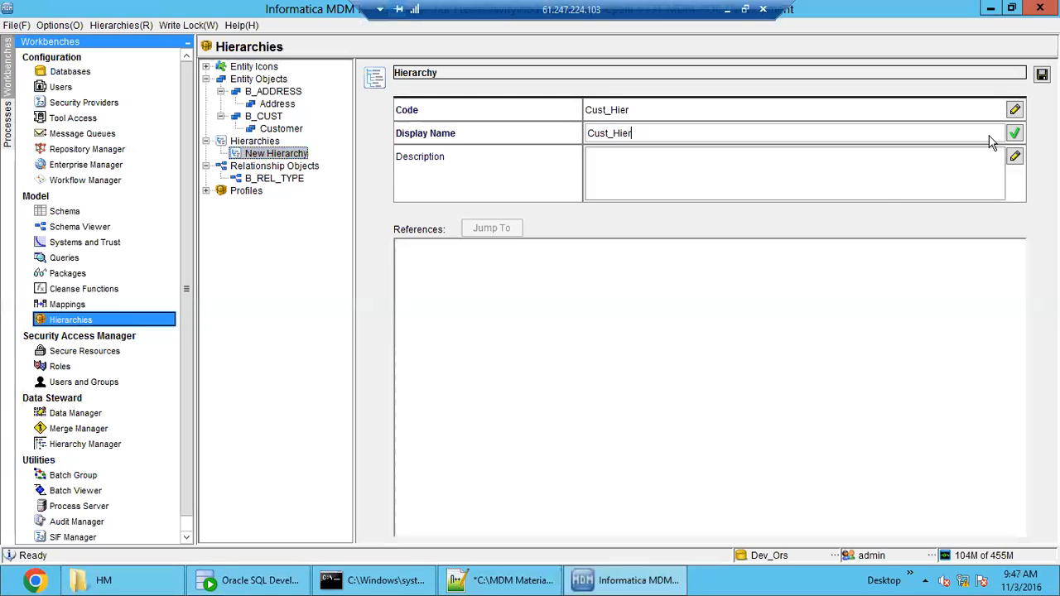
click(1041, 75)
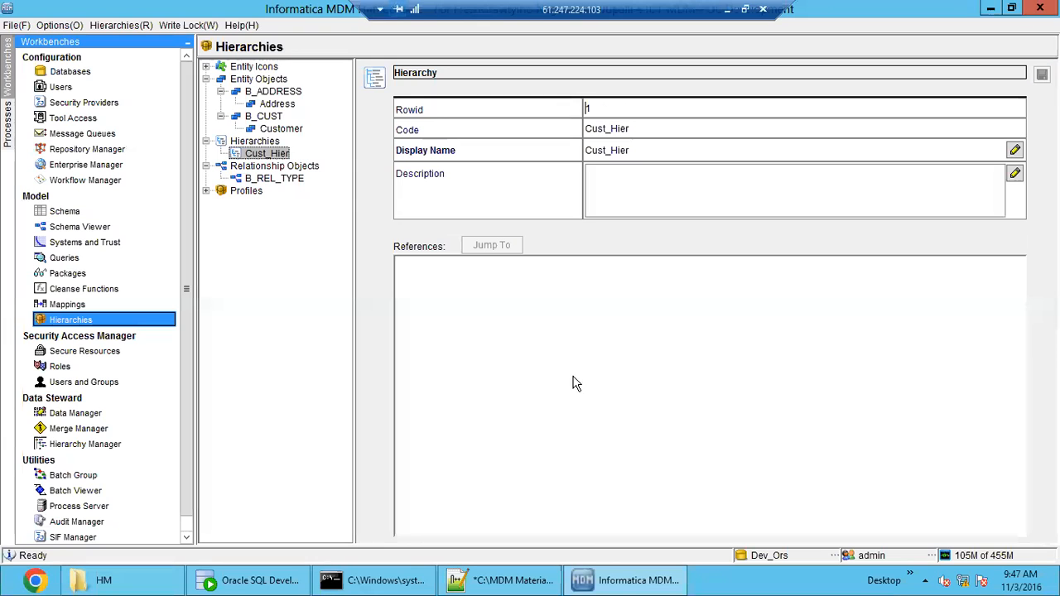
- Following the notes, query C_RBO_HIERARCHY in Oracle SQL Developer and check the display name of the Cust_Hier entry
click(477, 582)
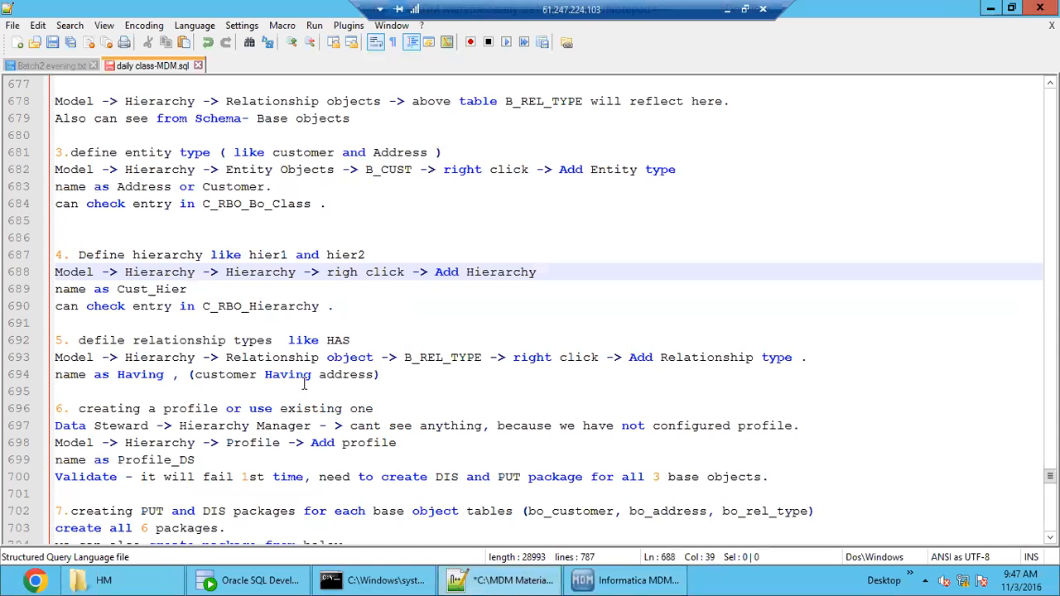
double_click(146, 289)
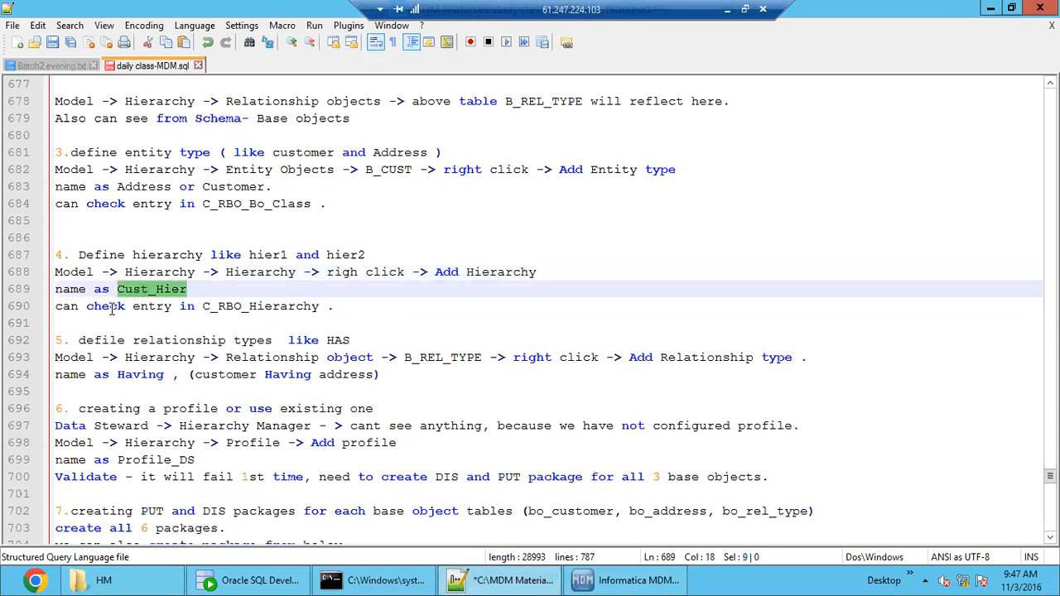
double_click(240, 307)
double_click(166, 290)
double_click(251, 307)
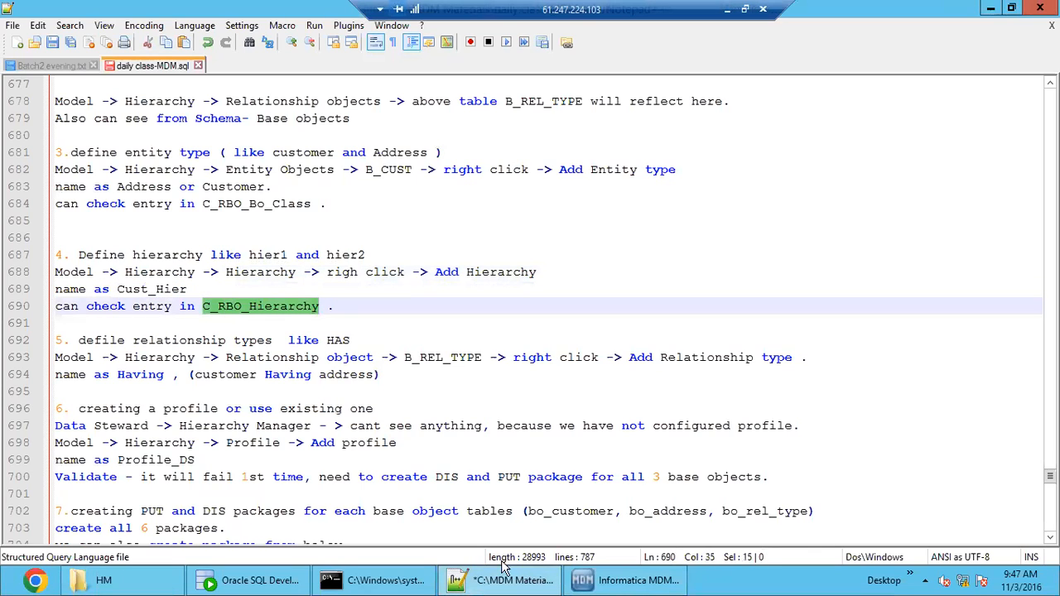
drag(346, 584, 478, 585)
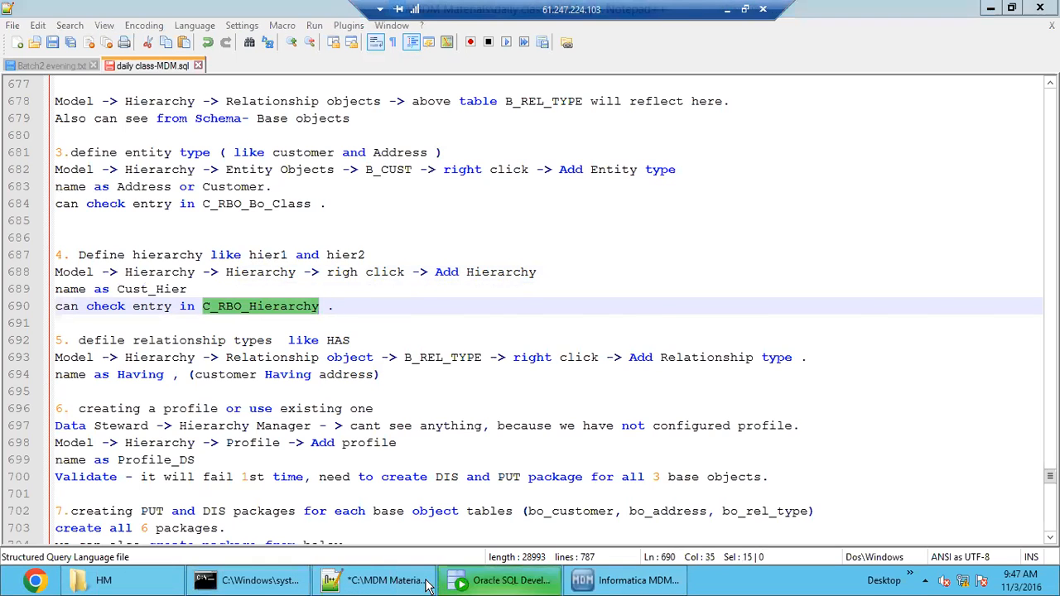
click(479, 584)
triple_click(362, 162)
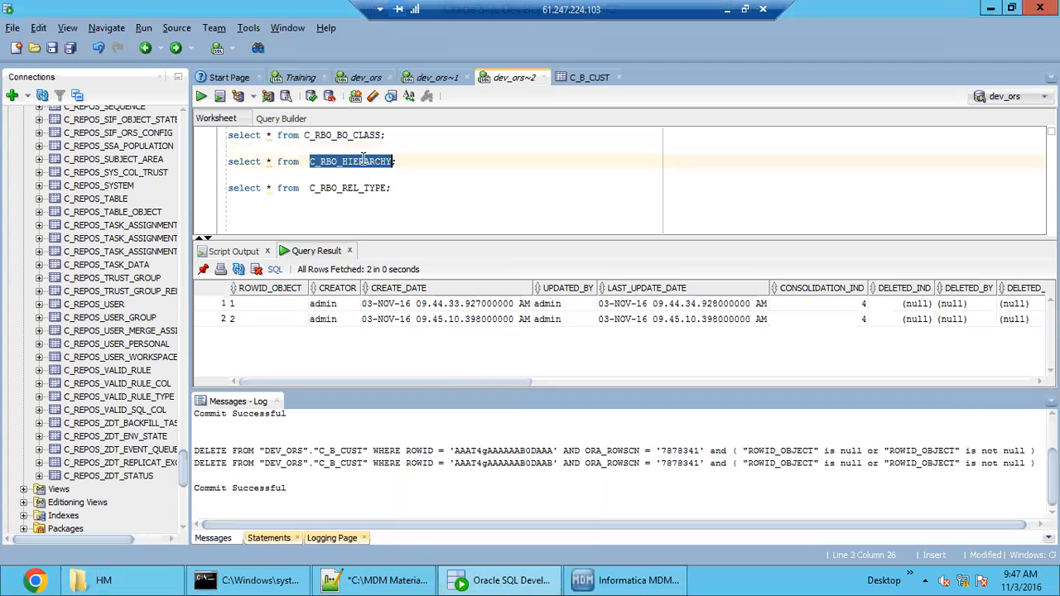
click(201, 96)
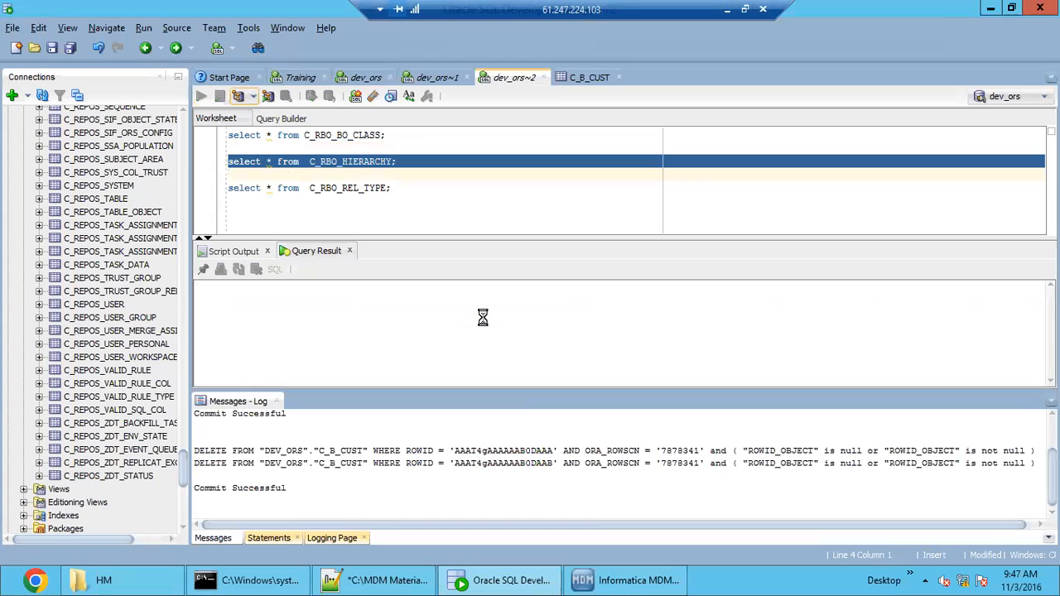
drag(533, 385, 973, 371)
click(675, 305)
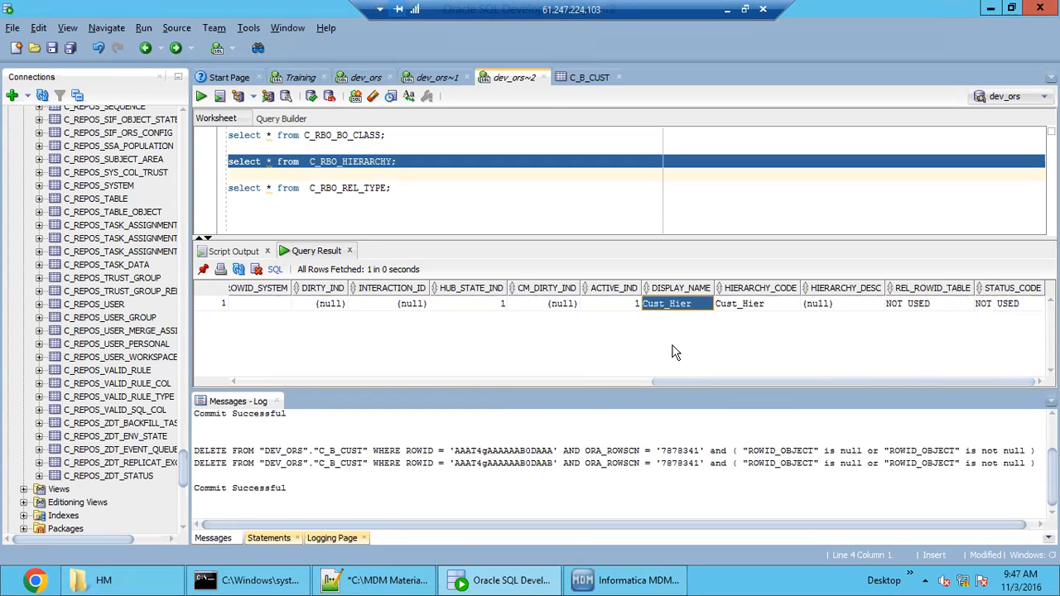
- Switch to the notes in Notepad++ and review the section on defining relationship types, comparing it with the entity type section
click(378, 580)
drag(107, 323, 52, 257)
scroll(76, 362, down, 2)
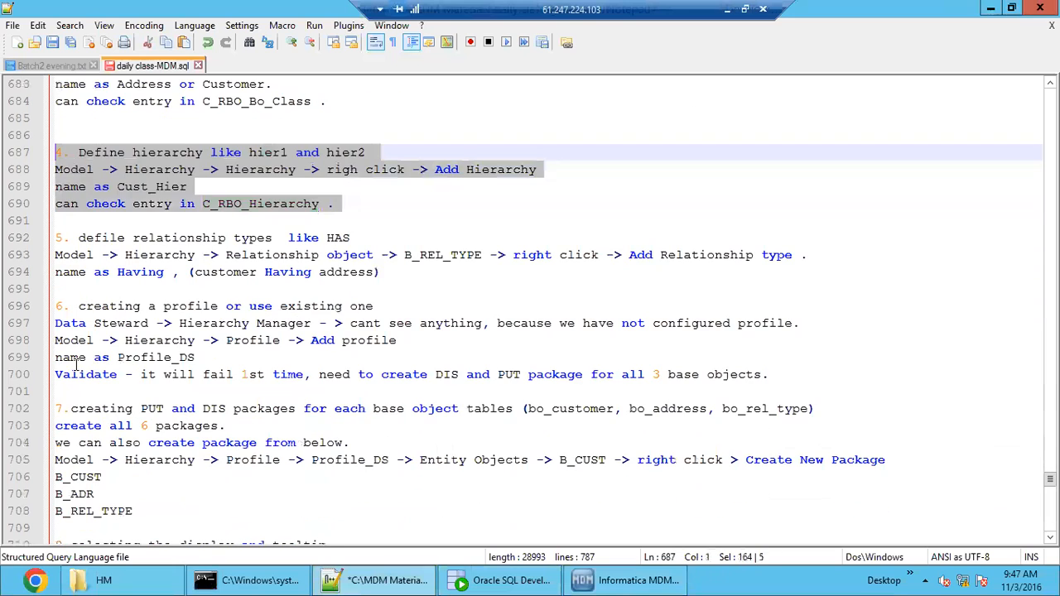
click(70, 283)
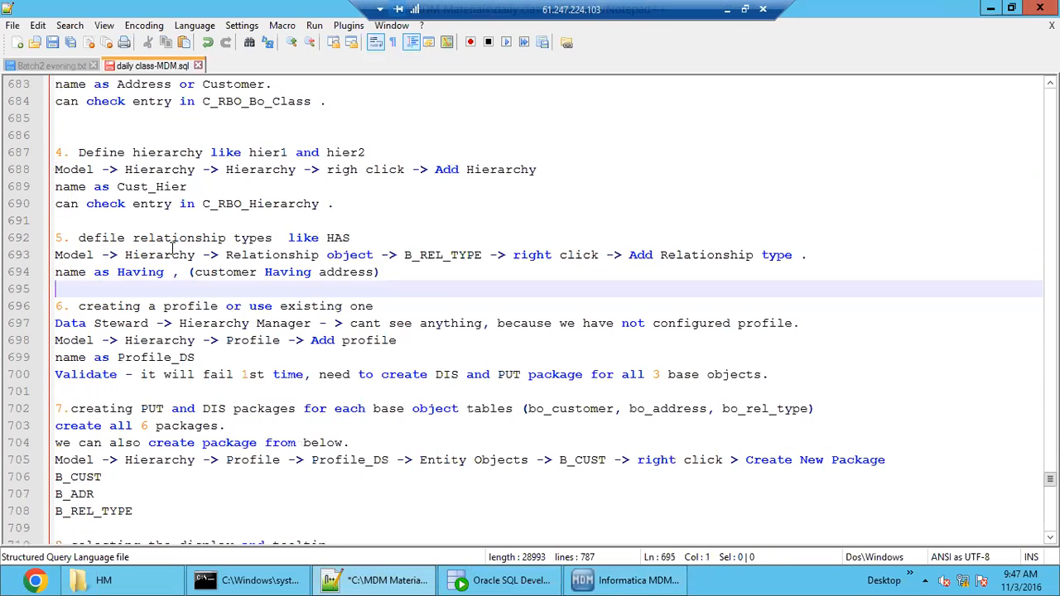
drag(158, 239, 264, 255)
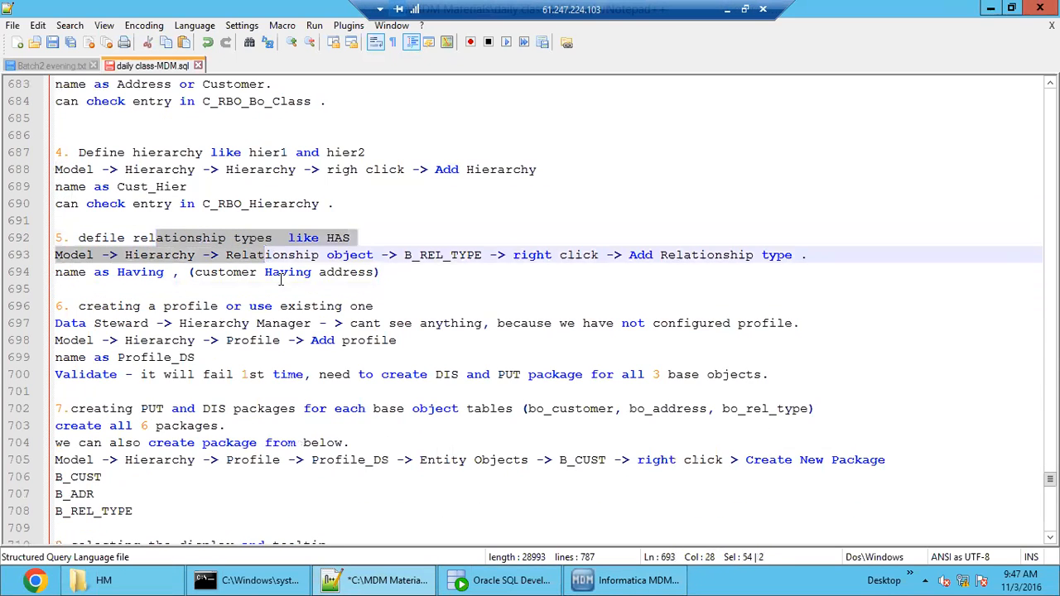
scroll(281, 295, up, 3)
drag(141, 205, 214, 204)
scroll(244, 317, down, 2)
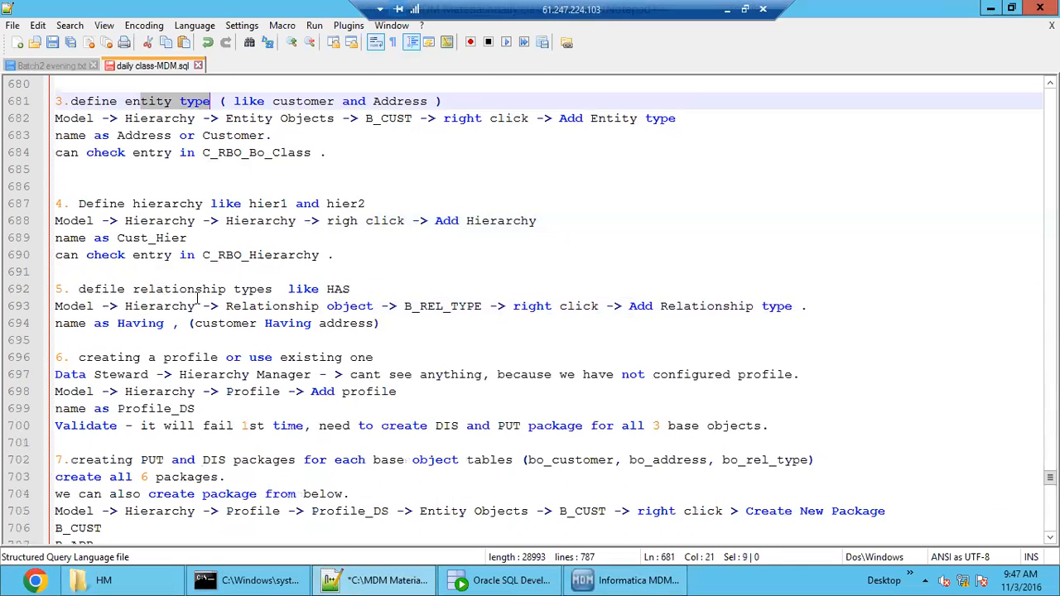
drag(148, 289, 278, 289)
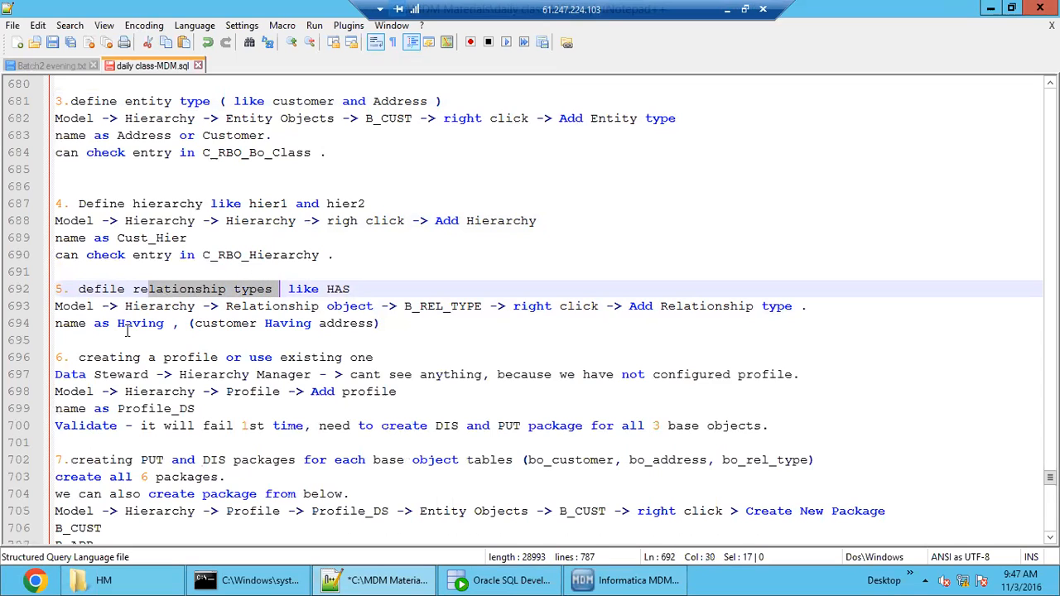
click(452, 306)
double_click(453, 305)
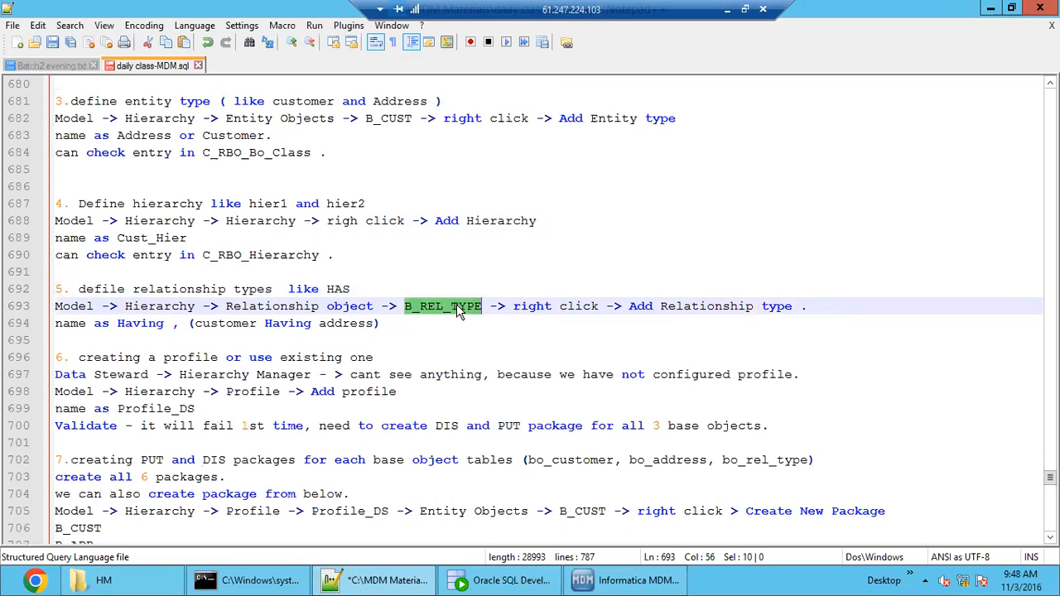
click(599, 305)
double_click(704, 305)
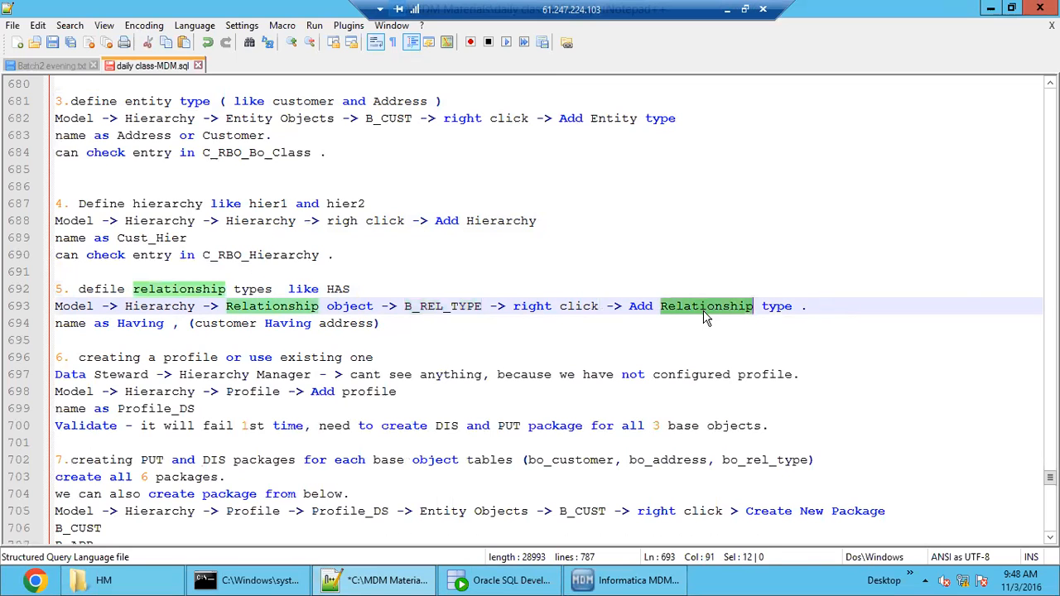
- Switch to the Informatica MDM Hub console and add a new relationship type under the B_REL_TYPE relationship object
click(627, 582)
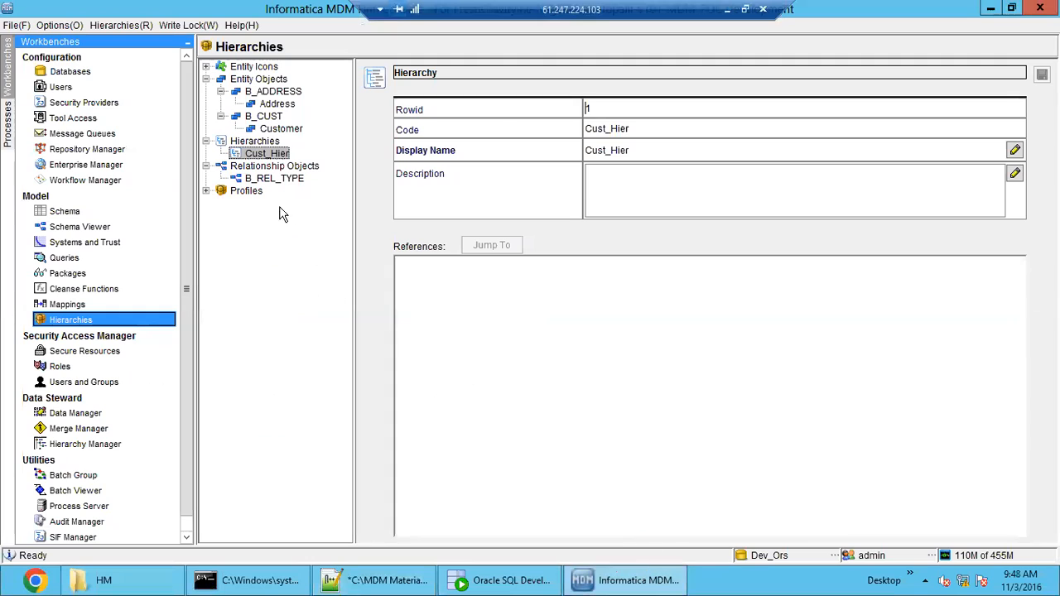
click(263, 180)
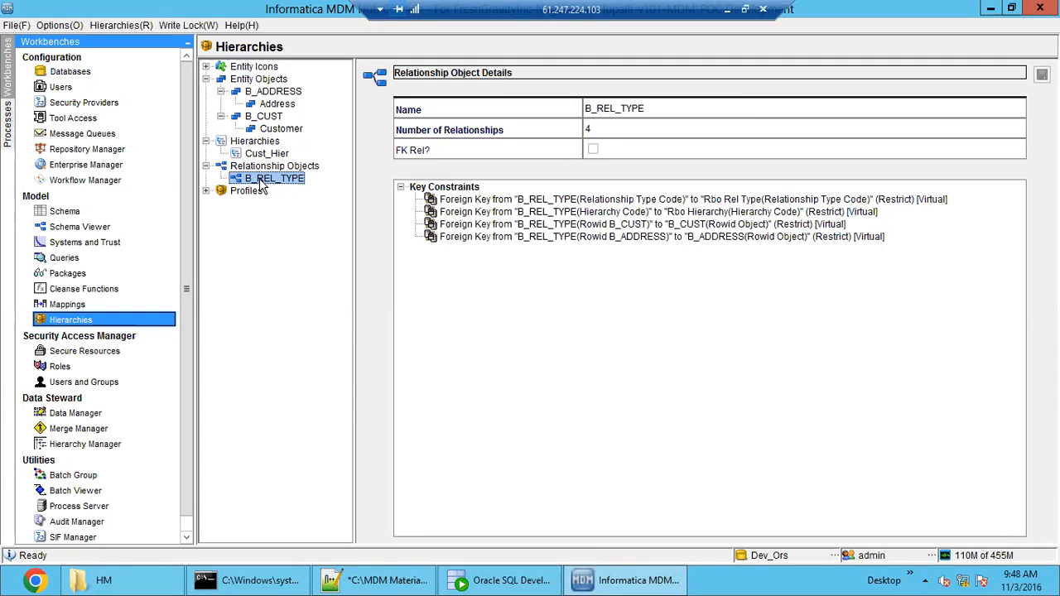
right_click(263, 183)
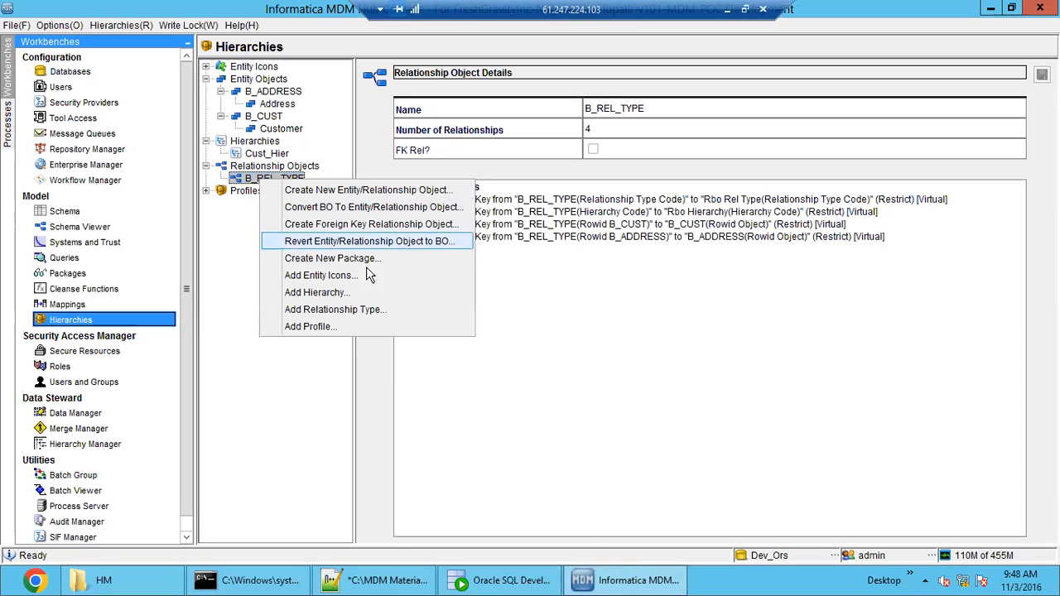
click(377, 311)
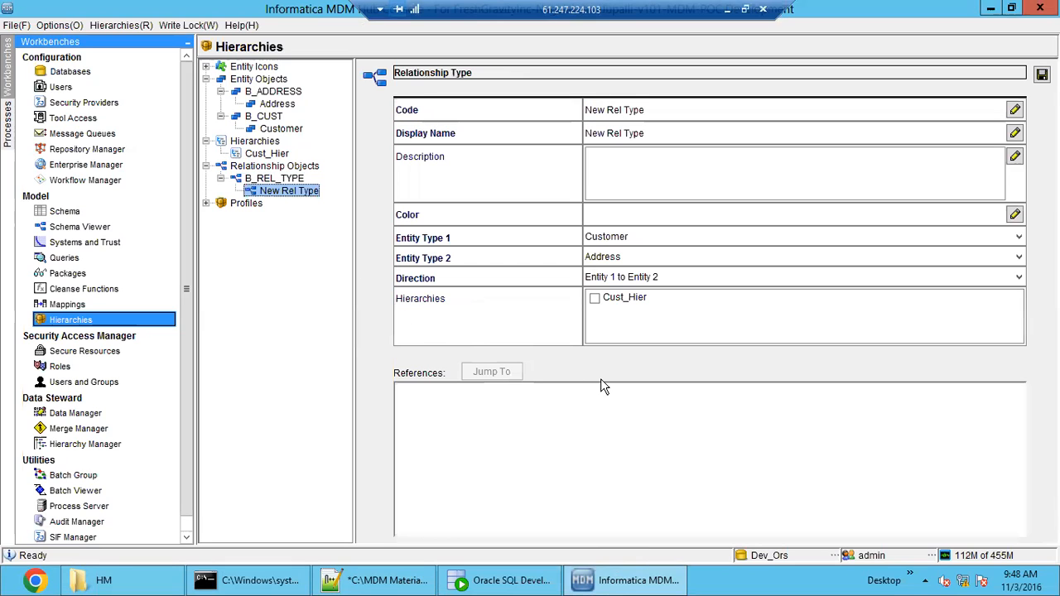
- Switch to the notes in Notepad++ and examine the naming line for the relationship type between customer and address
click(379, 581)
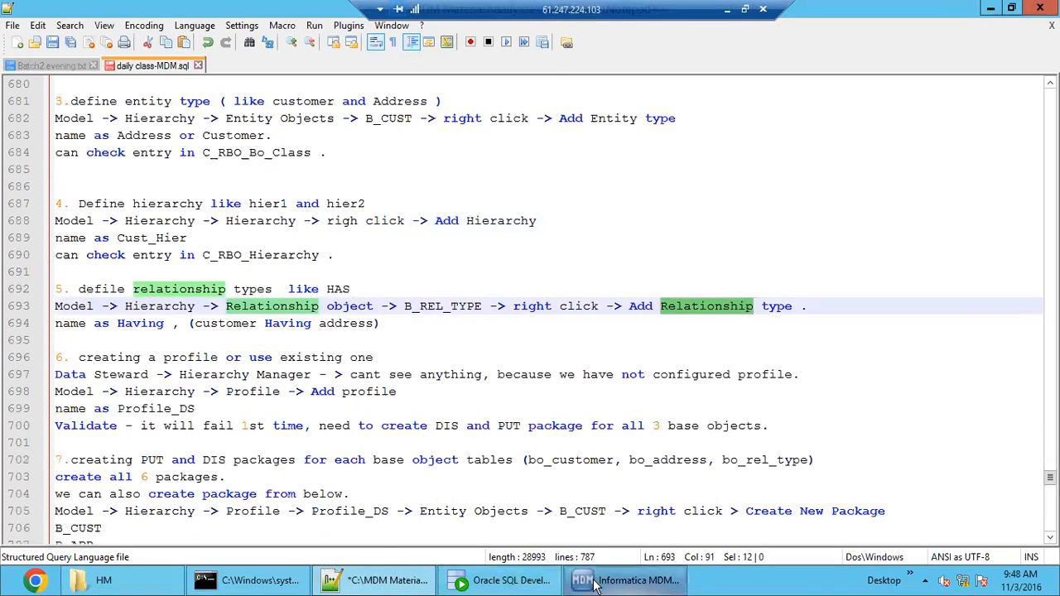
click(147, 323)
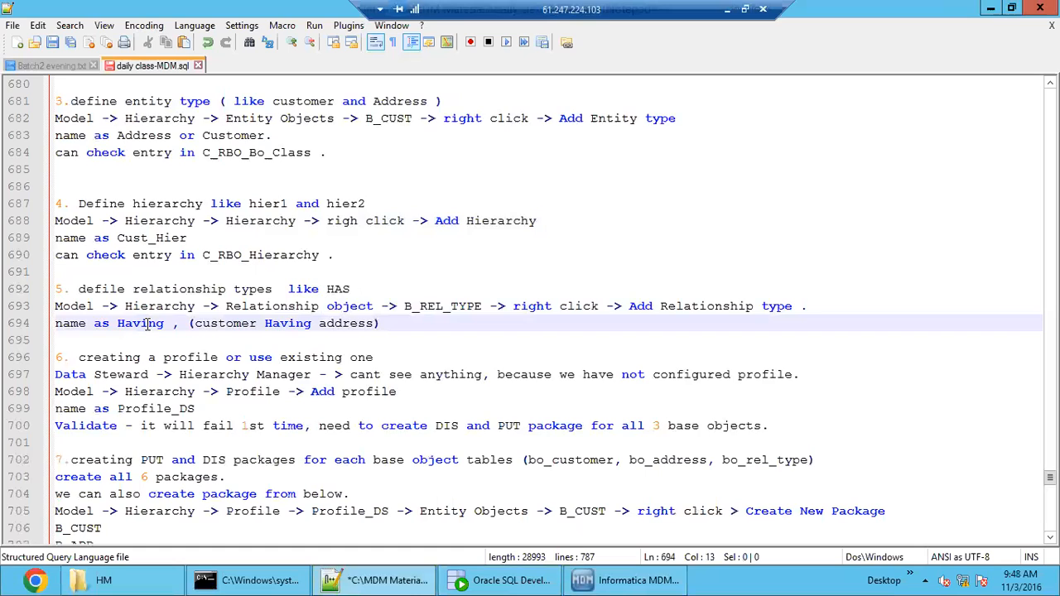
double_click(147, 324)
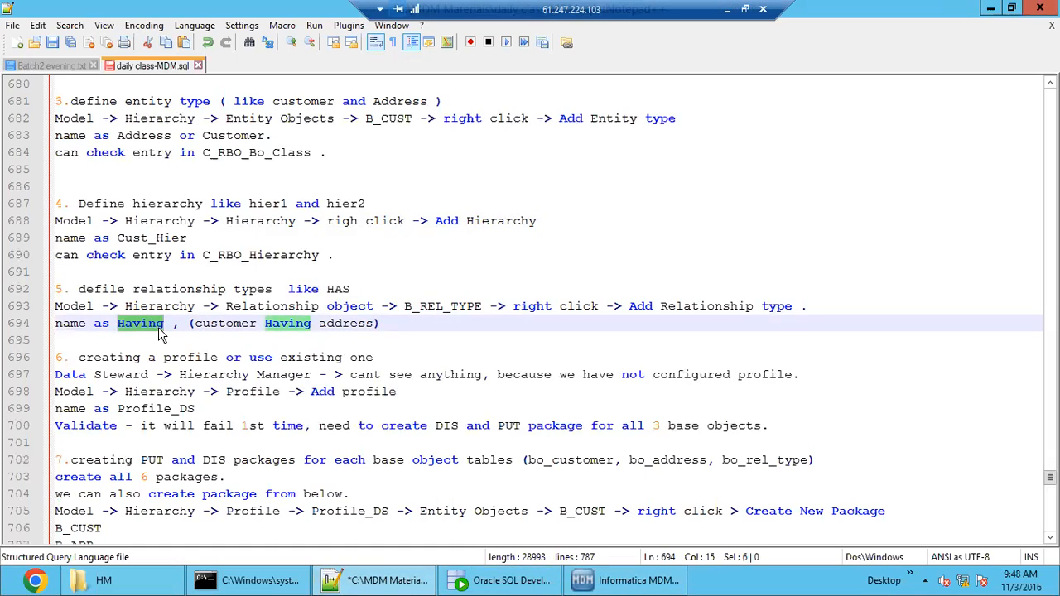
double_click(225, 323)
click(343, 323)
double_click(344, 323)
click(287, 340)
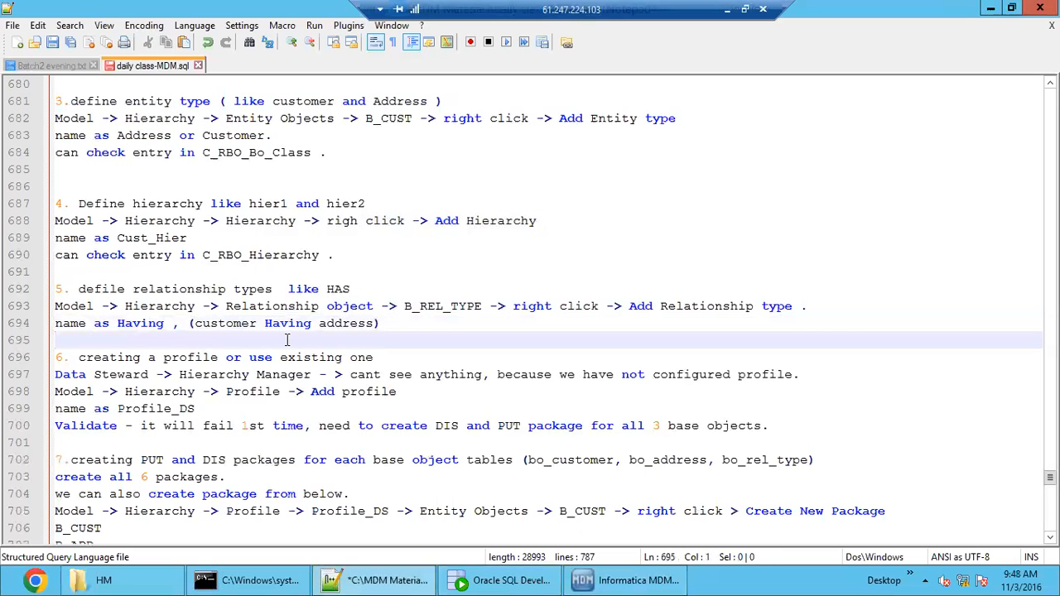
double_click(347, 323)
double_click(217, 323)
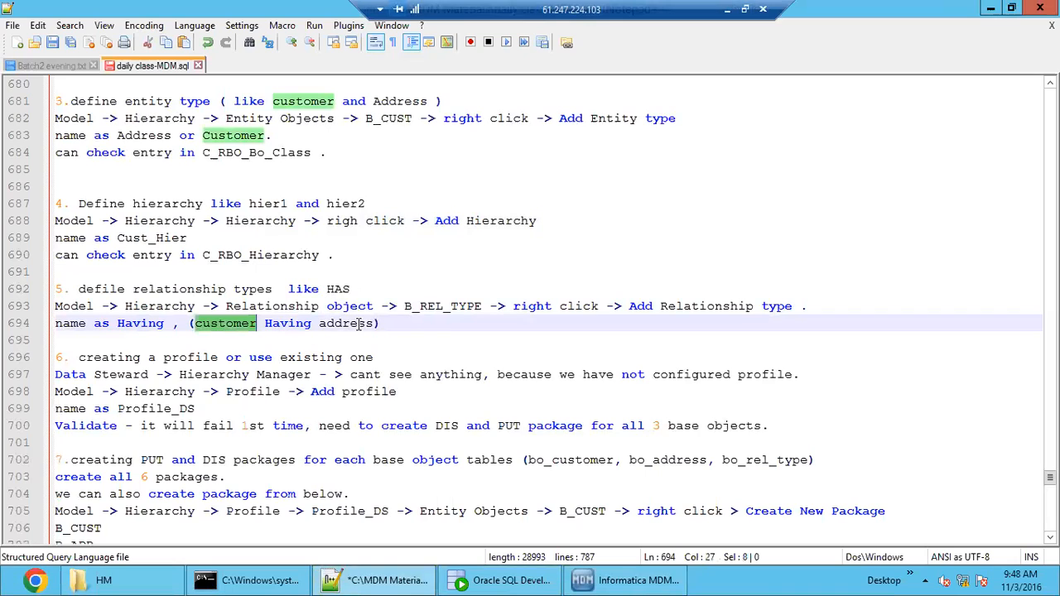
double_click(354, 323)
double_click(284, 323)
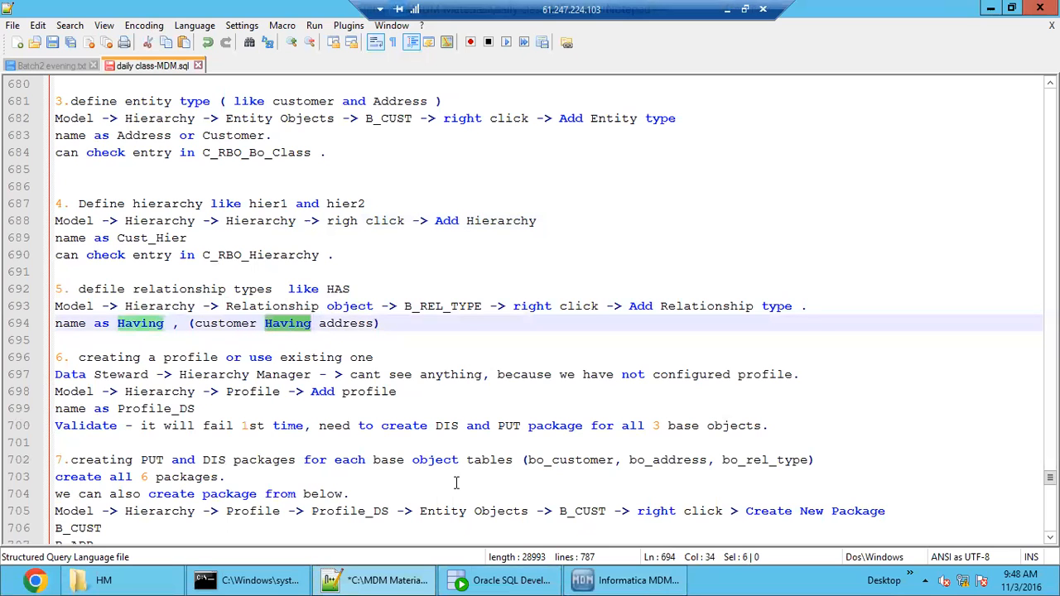
- Switch back to the Informatica MDM Hub console and set the new relationship type's code and display name to Having
click(620, 579)
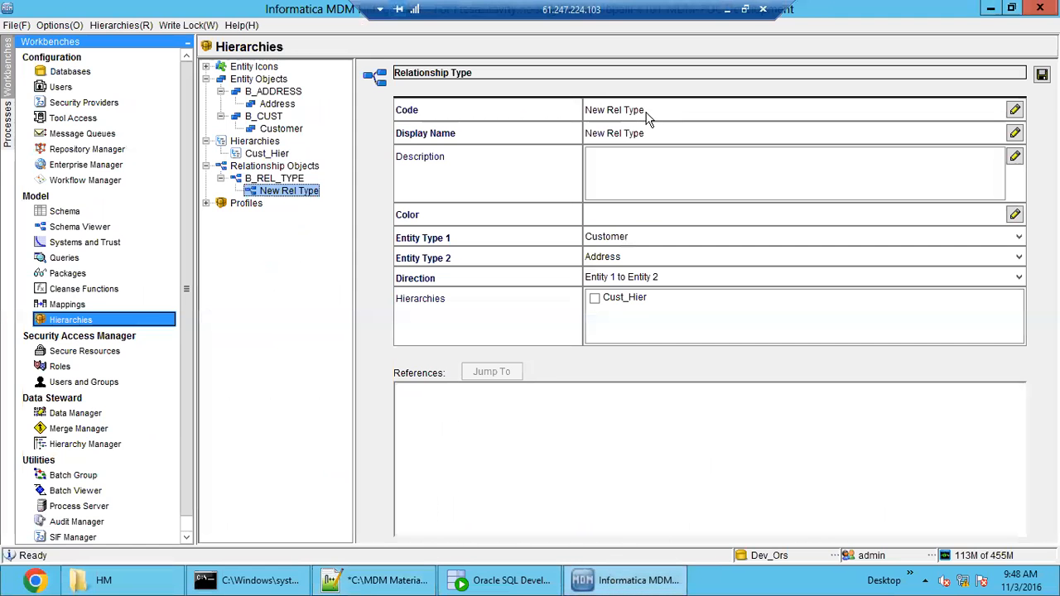
double_click(676, 114)
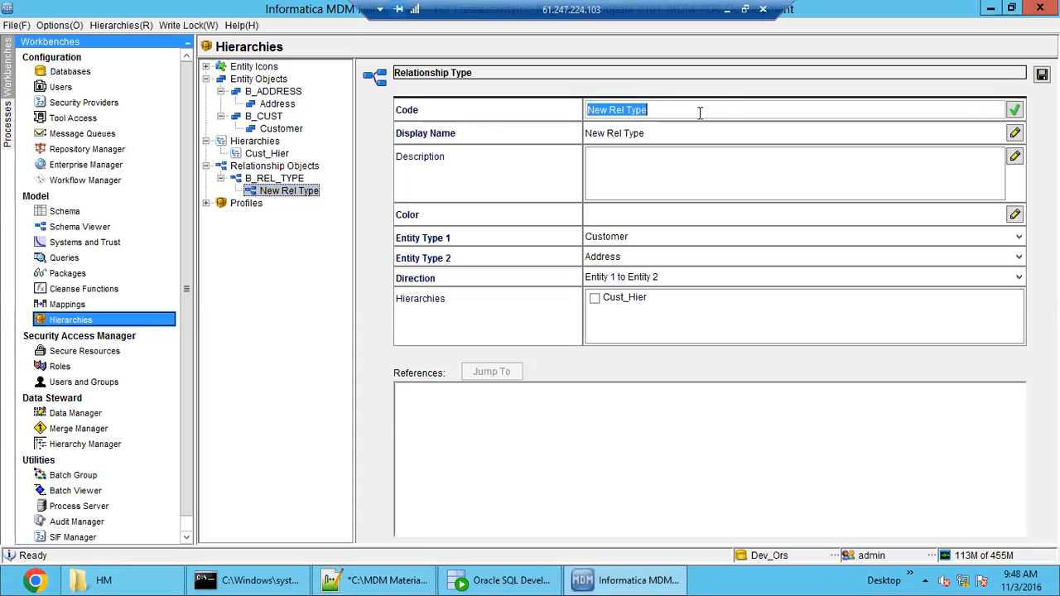
text(Having)
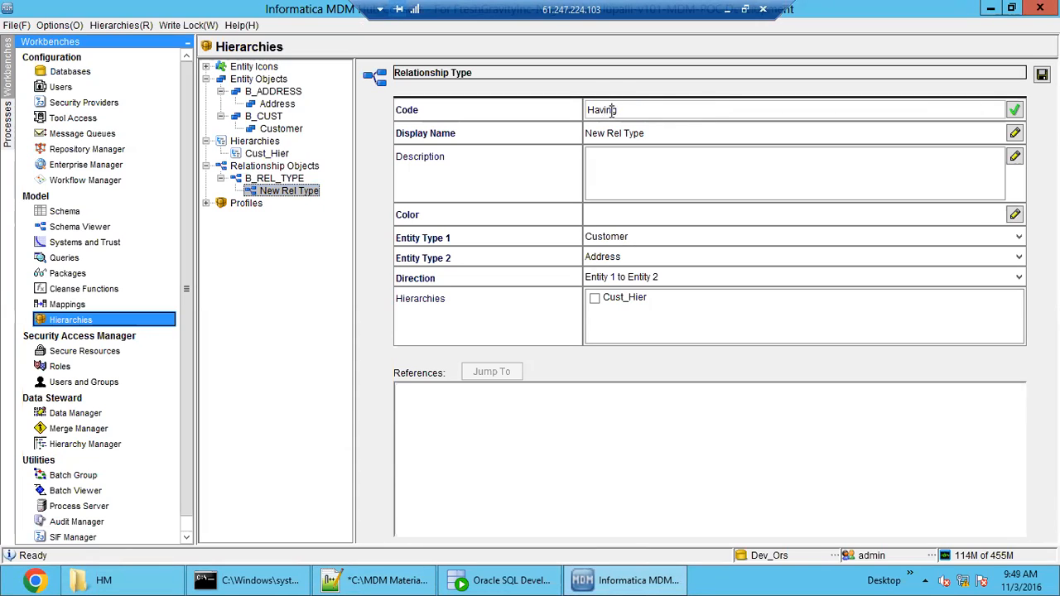
double_click(611, 112)
key(ctrl+c)
double_click(654, 135)
key(ctrl+v)
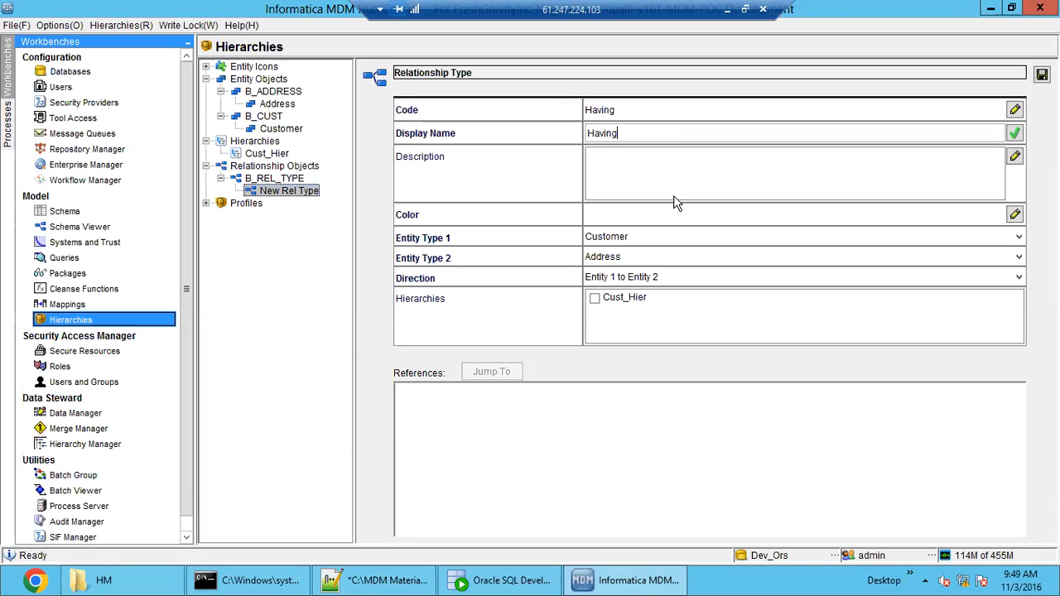
- Set the color of the Having relationship type to cyan (0x00FFFF)
click(1015, 217)
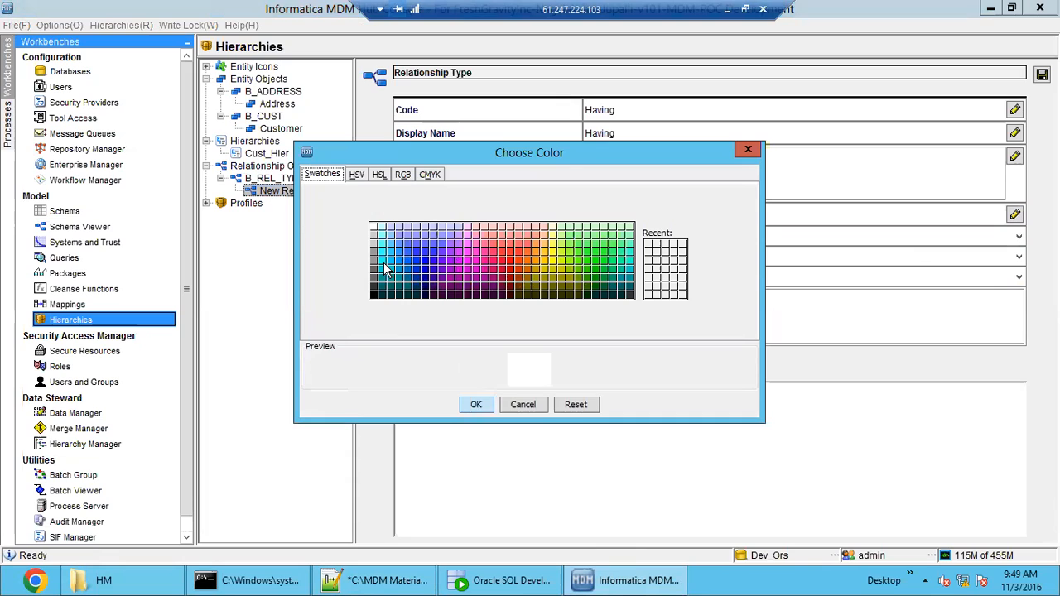
click(385, 269)
click(477, 404)
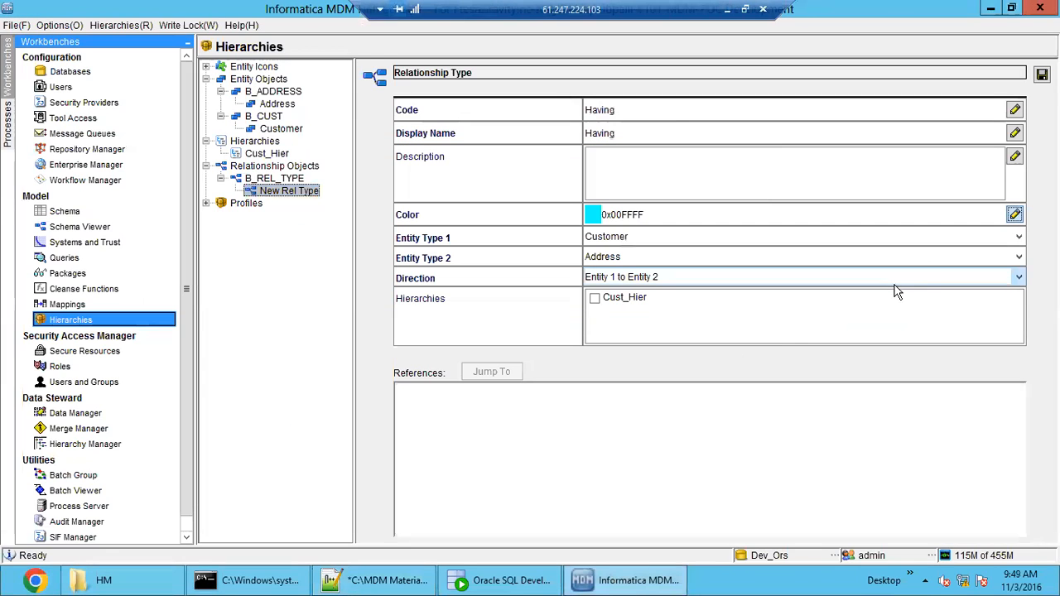
- Keep Customer and Address as entity types with direction Entity 1 to Entity 2, assign the Cust_Hier hierarchy, and save the relationship type
click(791, 239)
click(791, 239)
click(794, 256)
click(789, 271)
click(772, 281)
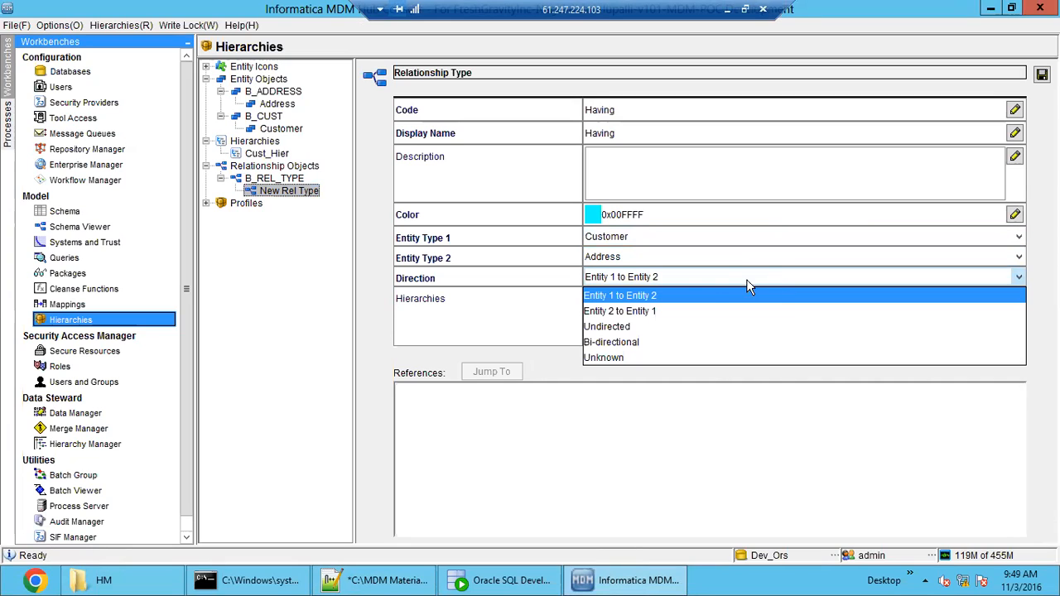
click(784, 280)
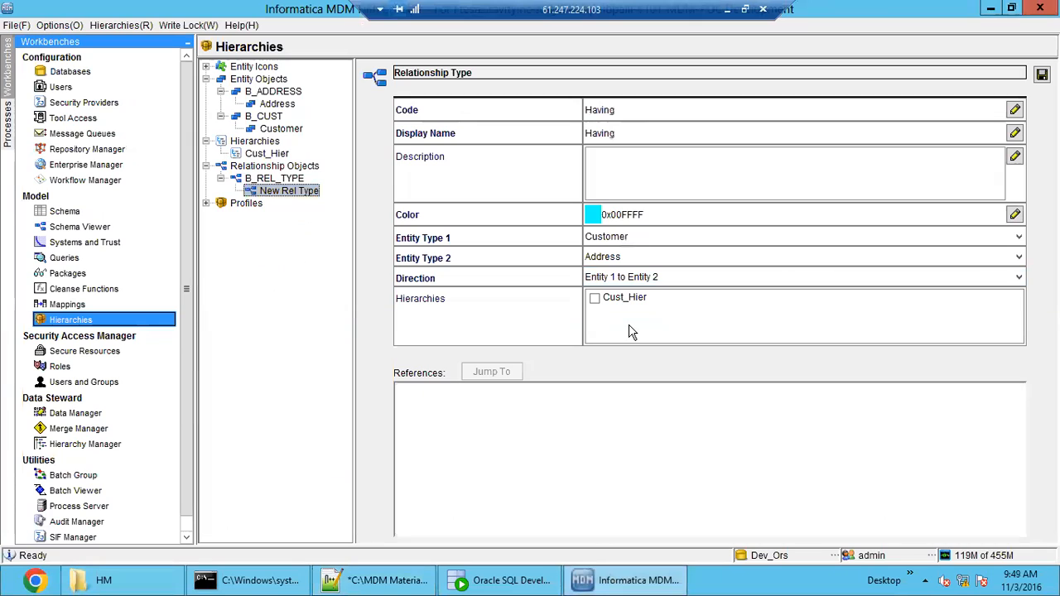
click(596, 299)
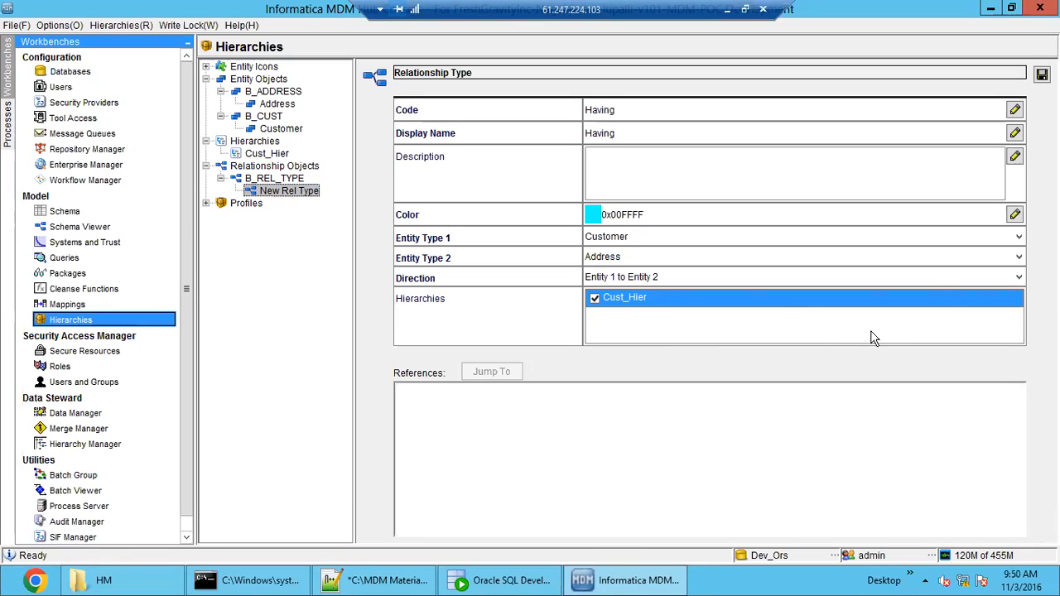
click(1041, 75)
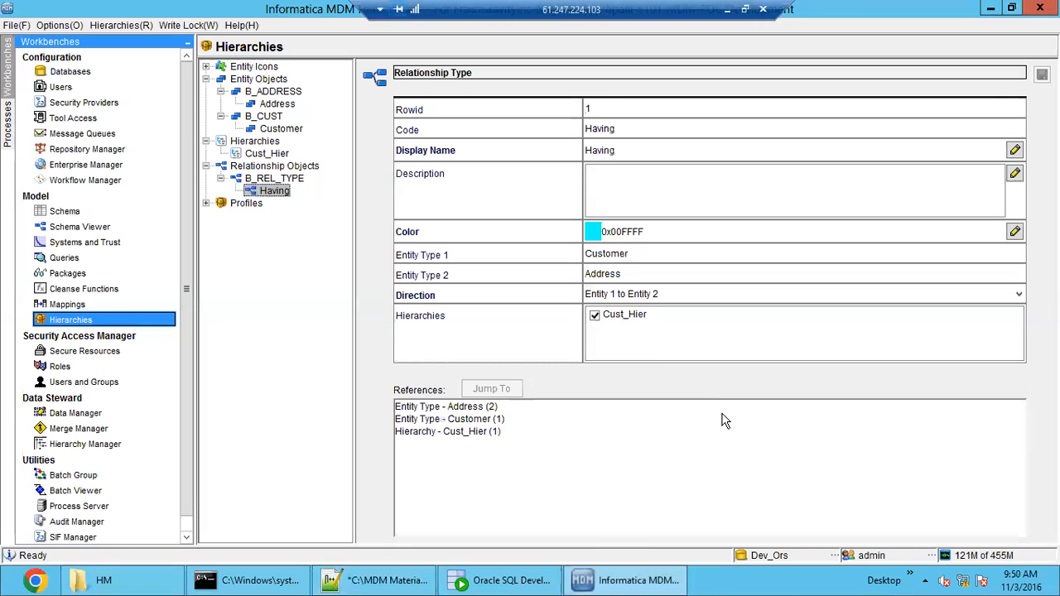
- Inspect the entity type and hierarchy references listed for the saved Having relationship type
click(468, 419)
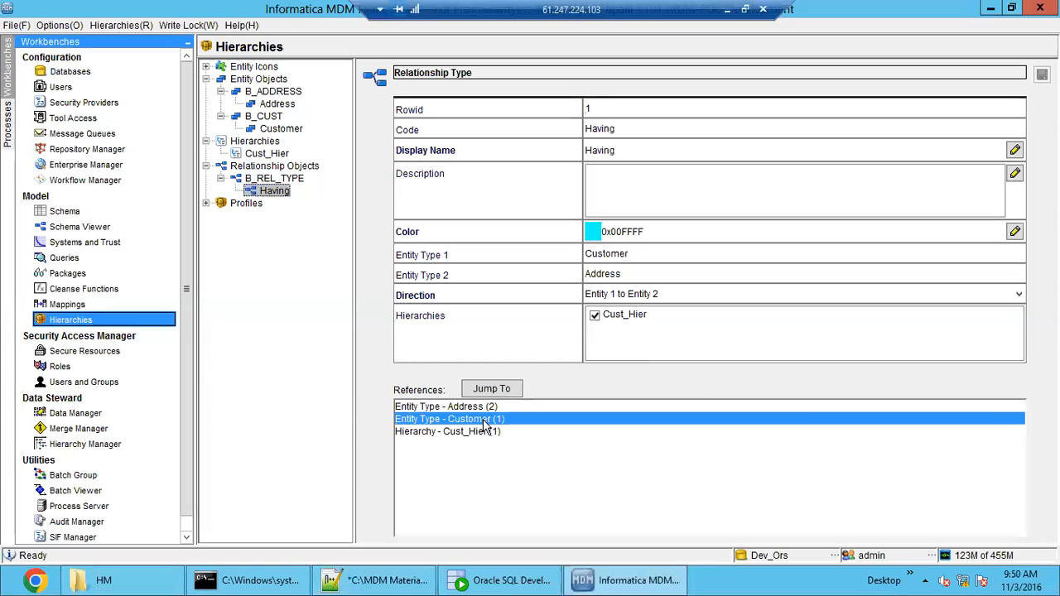
click(474, 409)
click(475, 434)
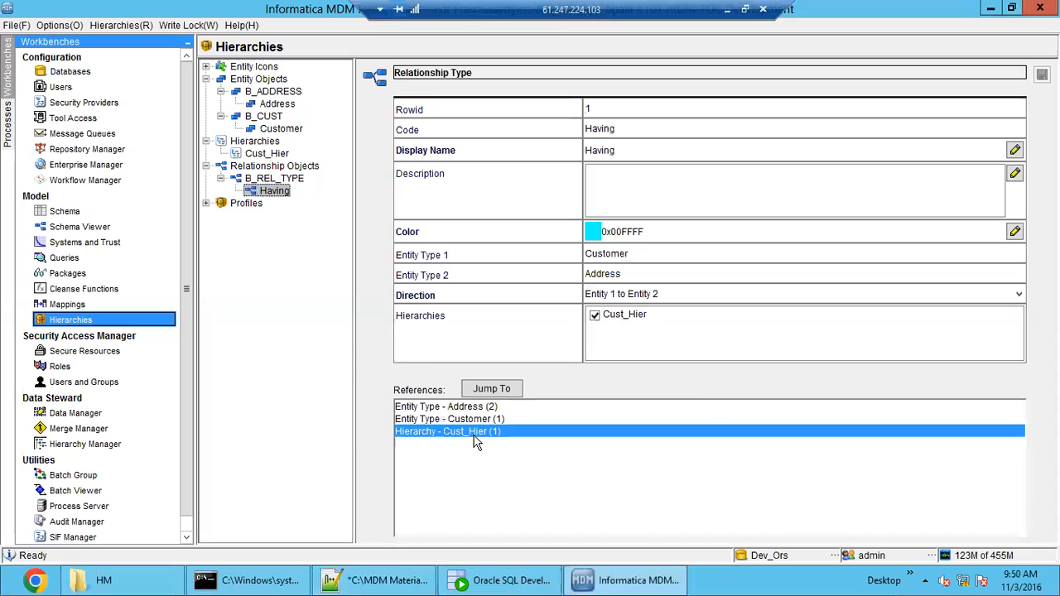